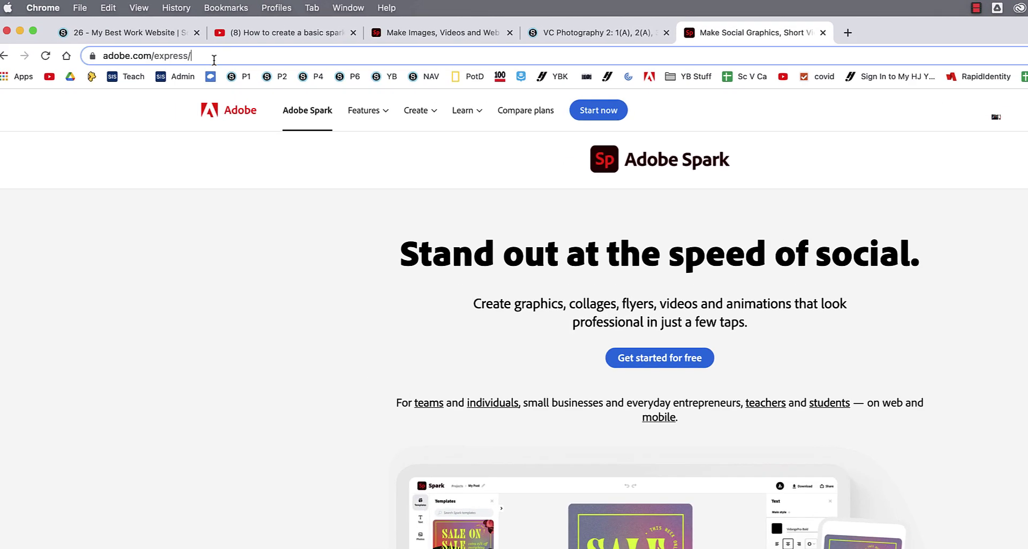
# Step: Load spark.adobe.com and sign in to reach the Adobe Spark home dashboard
pyautogui.click(171, 44)
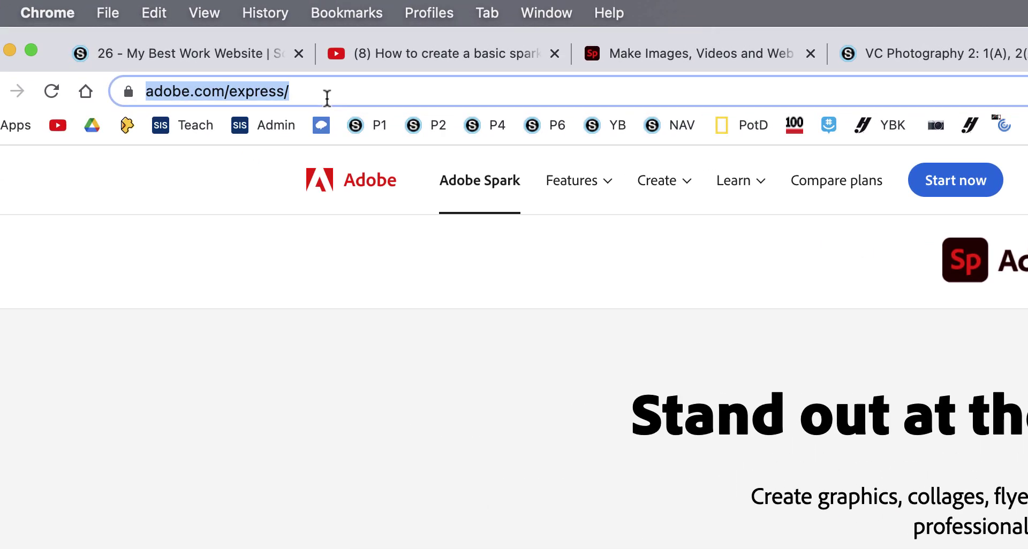
pyautogui.write('spark.adob')
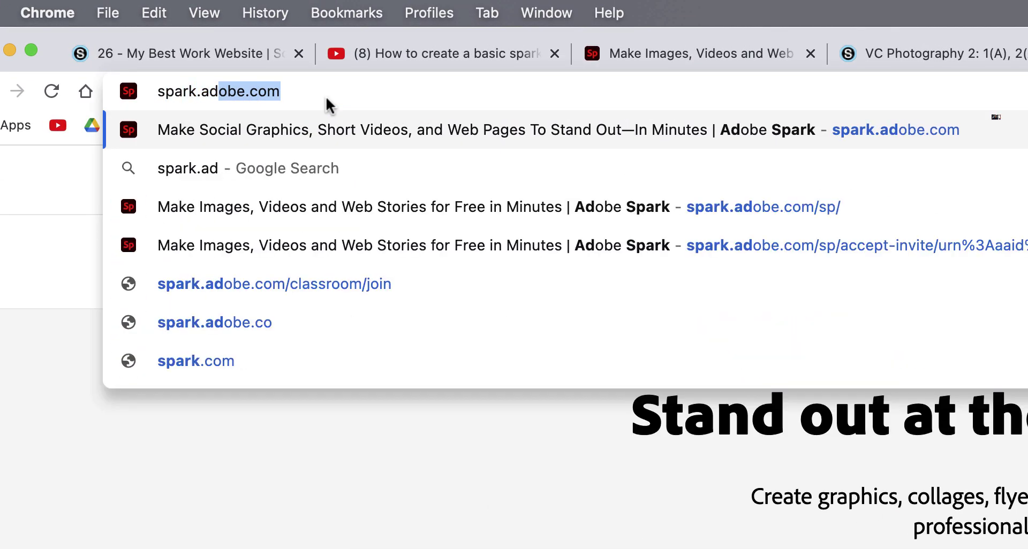
pyautogui.write('e.com')
pyautogui.press('Return')
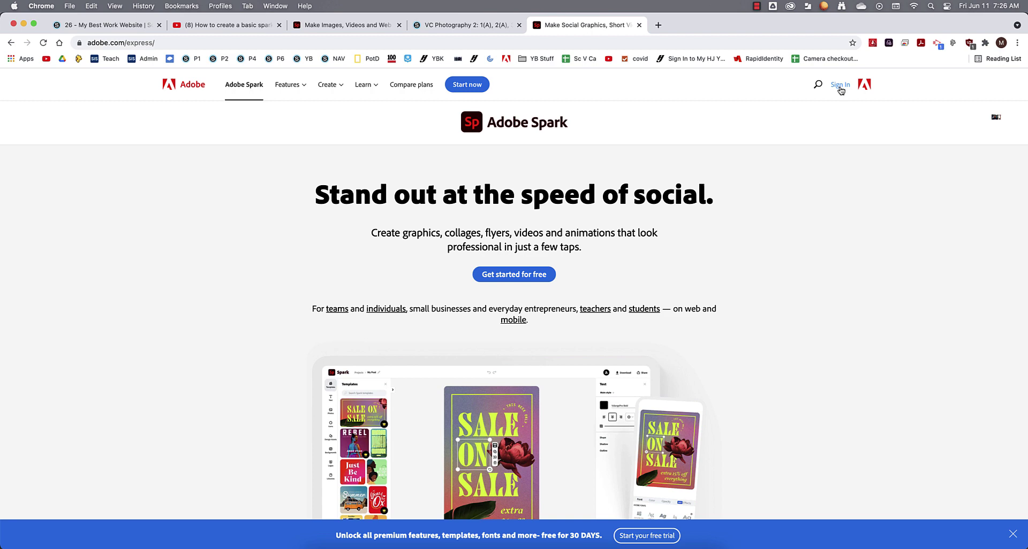
pyautogui.click(850, 86)
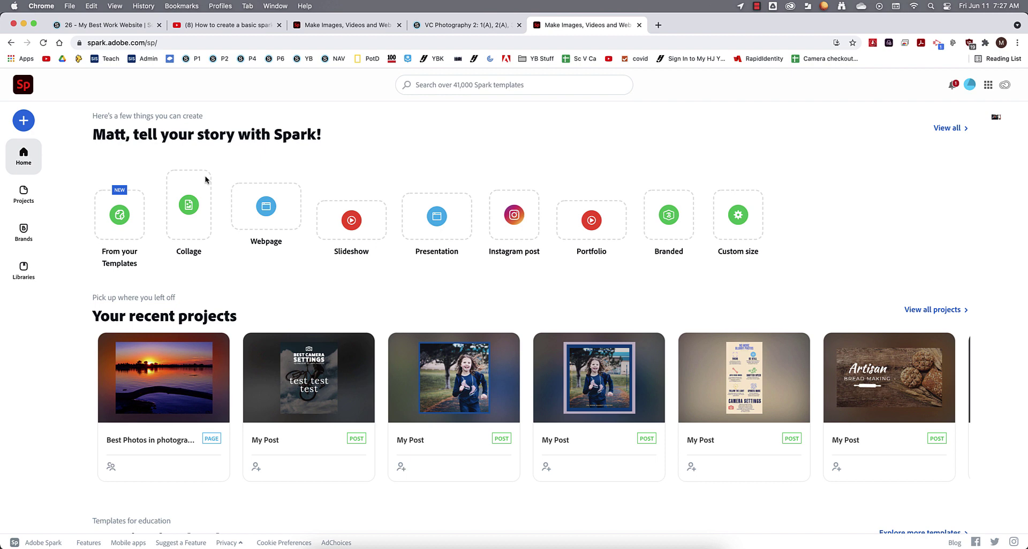
# Step: Start a new Webpage project and apply the Trek theme to it
pyautogui.click(262, 216)
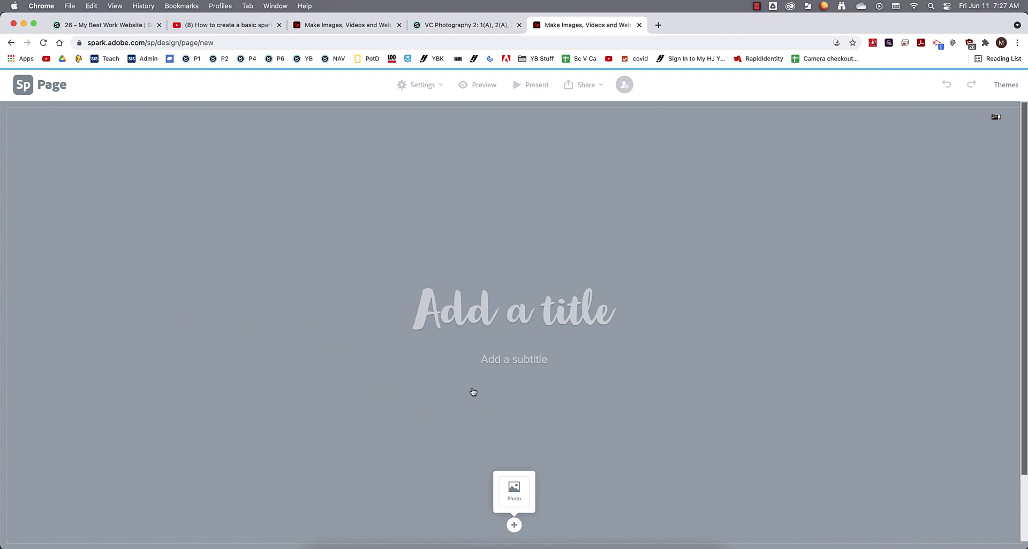
pyautogui.click(1006, 85)
pyautogui.scroll(-10, 995, 270)
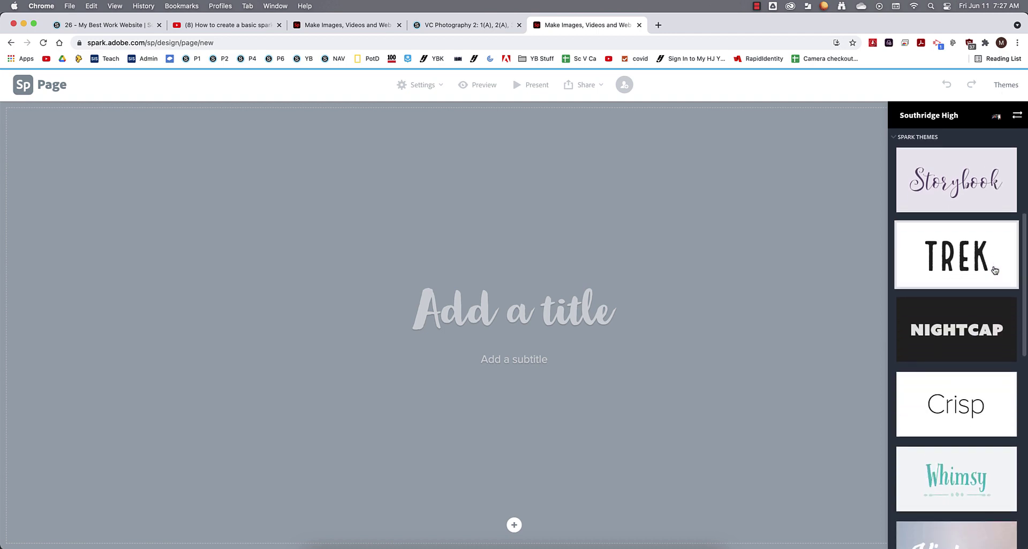
pyautogui.scroll(-4, 994, 269)
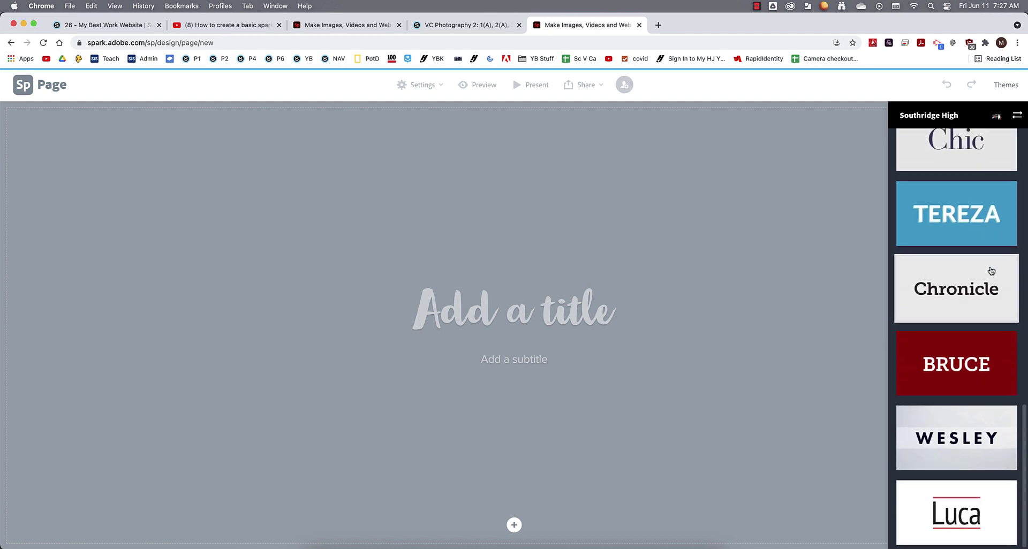
pyautogui.scroll(8, 984, 271)
pyautogui.scroll(5, 984, 272)
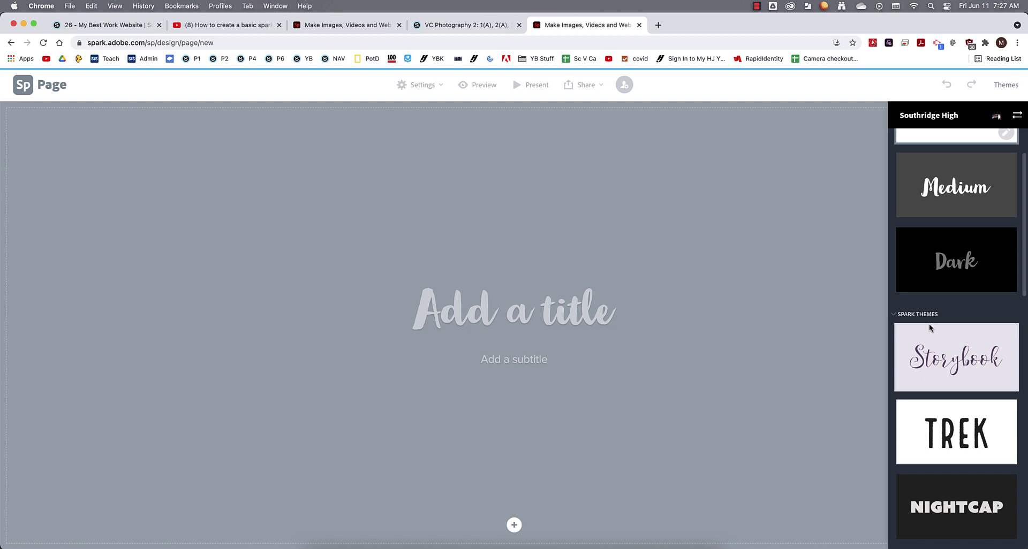
pyautogui.scroll(2, 929, 320)
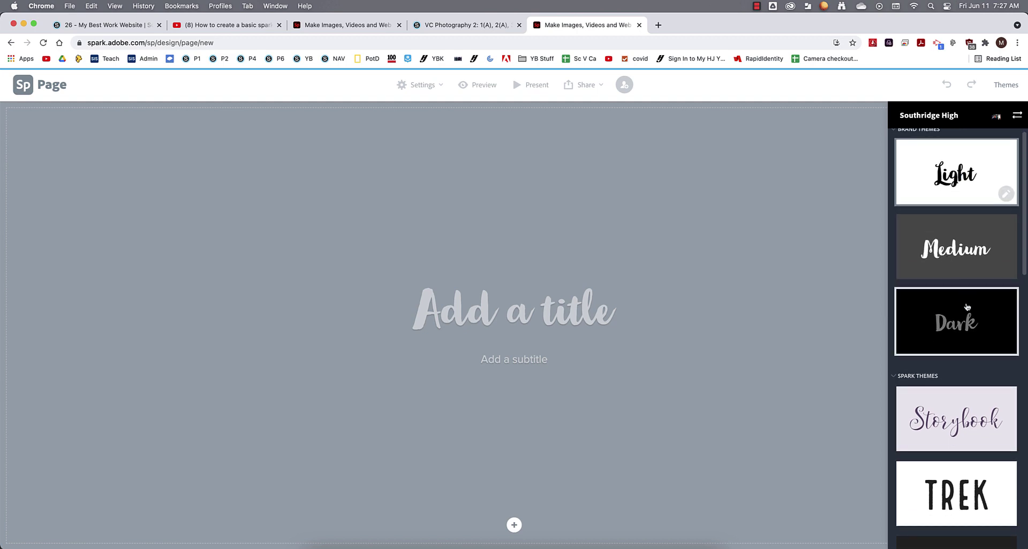
pyautogui.click(948, 482)
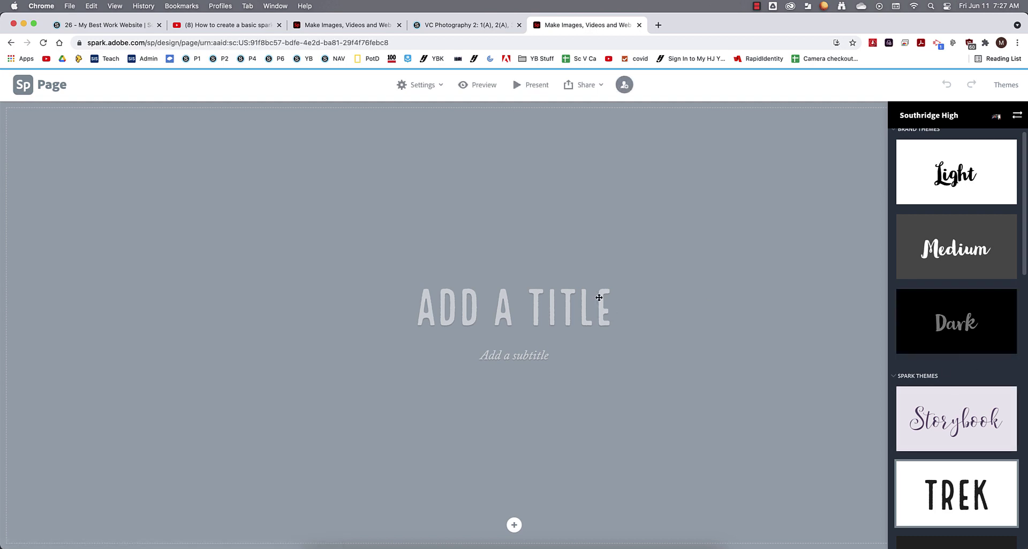
# Step: Close the themes list and title the page 'MY YEAR IN PHOTOGRAPHY'
pyautogui.click(1009, 85)
pyautogui.click(1011, 87)
pyautogui.click(1012, 88)
pyautogui.click(527, 304)
pyautogui.write('MY YEAR IN ')
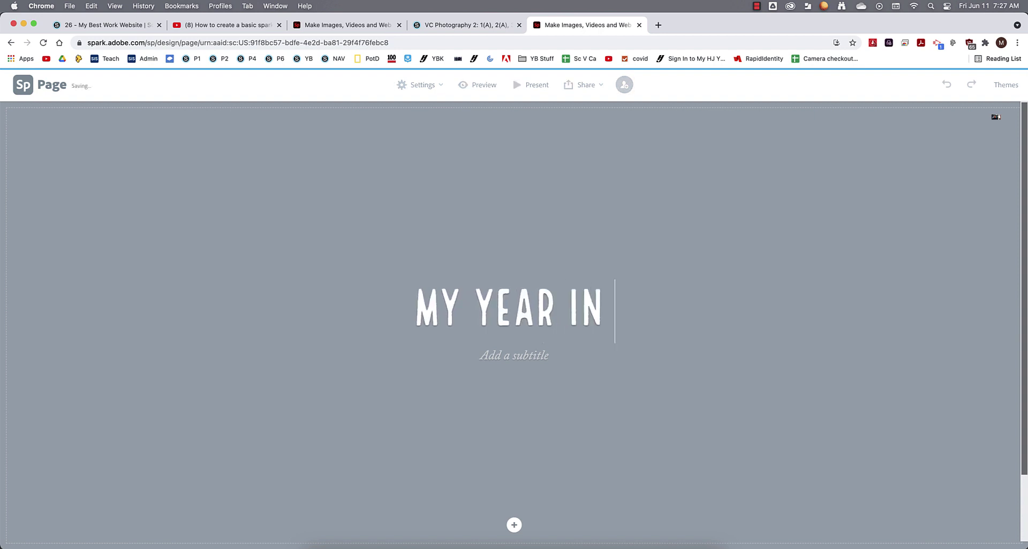
pyautogui.write('PHOTOGRAPHY')
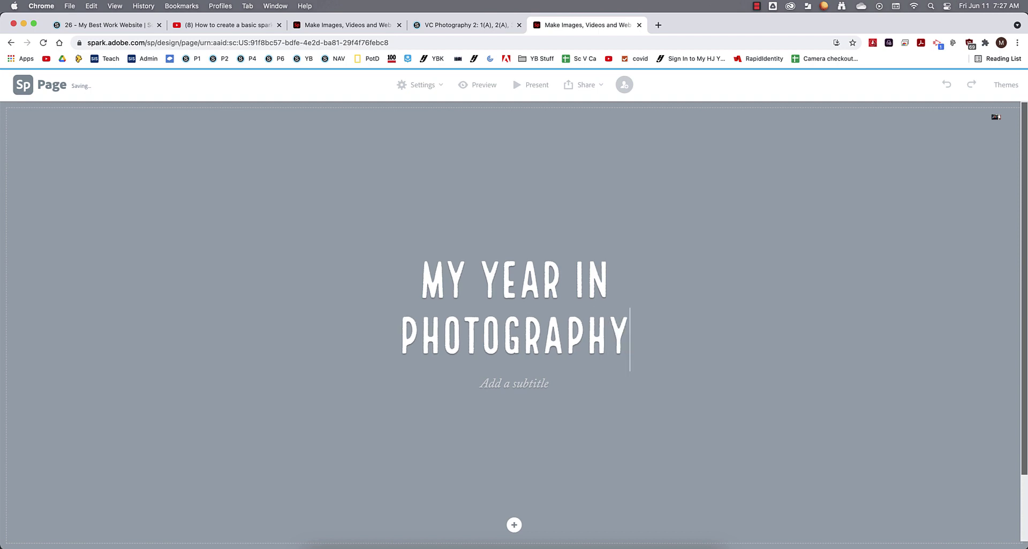
# Step: Add a subtitle reading 'The [author's name] Story' below the title
pyautogui.click(527, 383)
pyautogui.write('The Matt Joh')
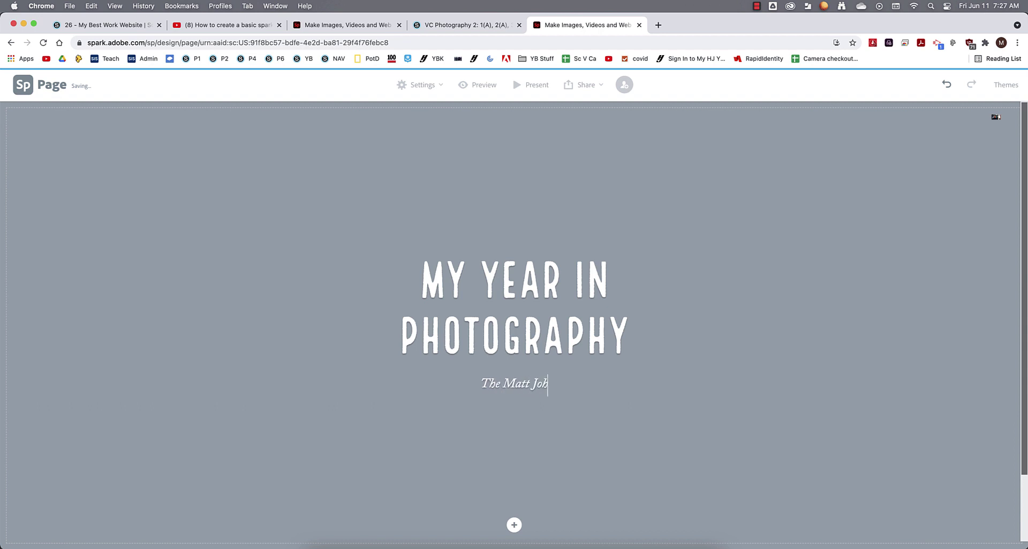
pyautogui.write('nson Story')
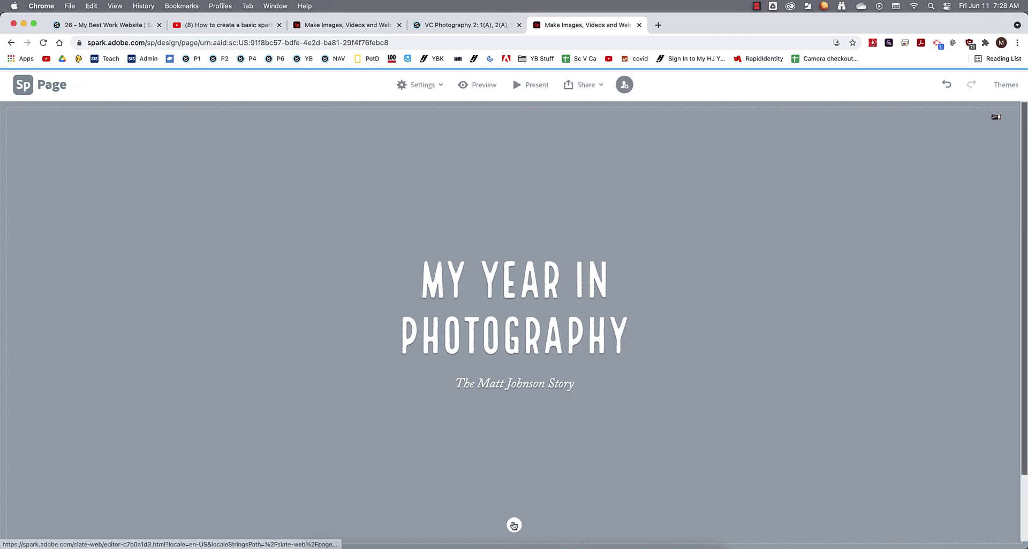
# Step: Fill the title card with a recent Lightroom portrait photo as the cover
pyautogui.click(514, 527)
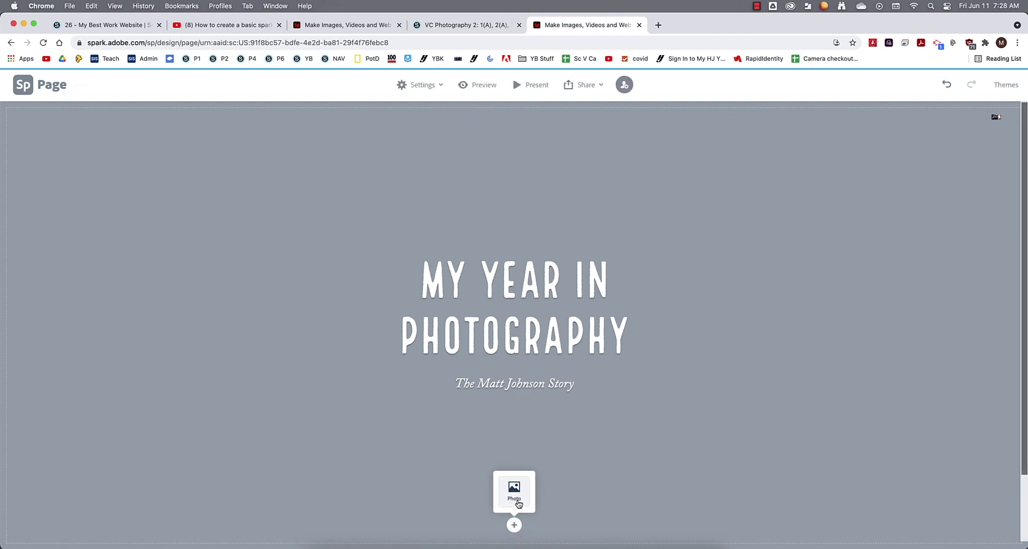
pyautogui.click(518, 502)
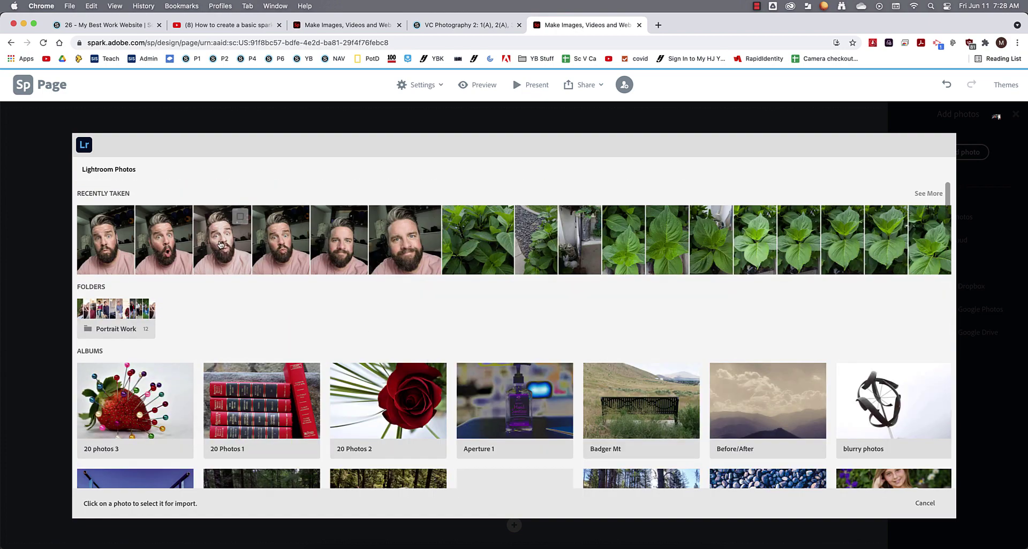
pyautogui.click(219, 245)
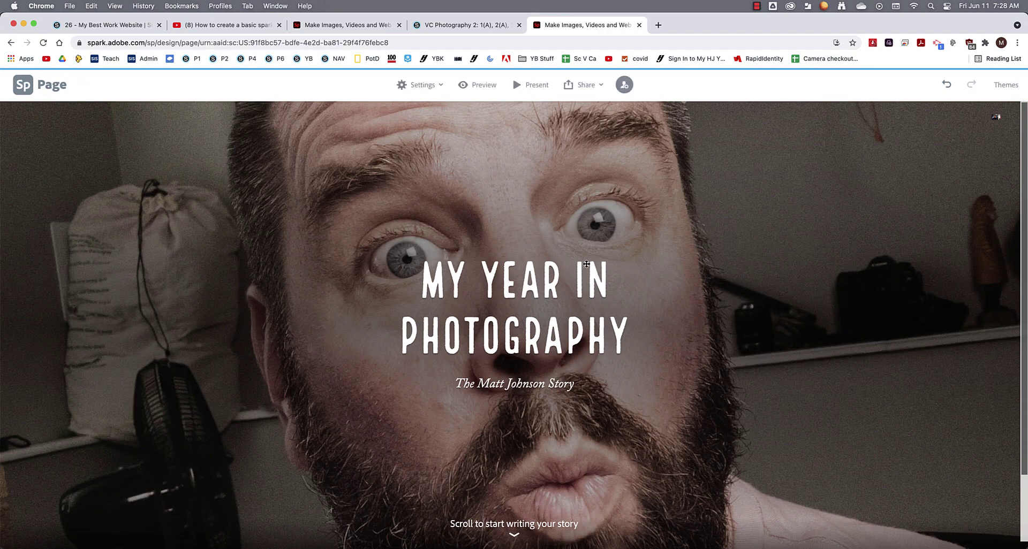
pyautogui.scroll(-3, 516, 535)
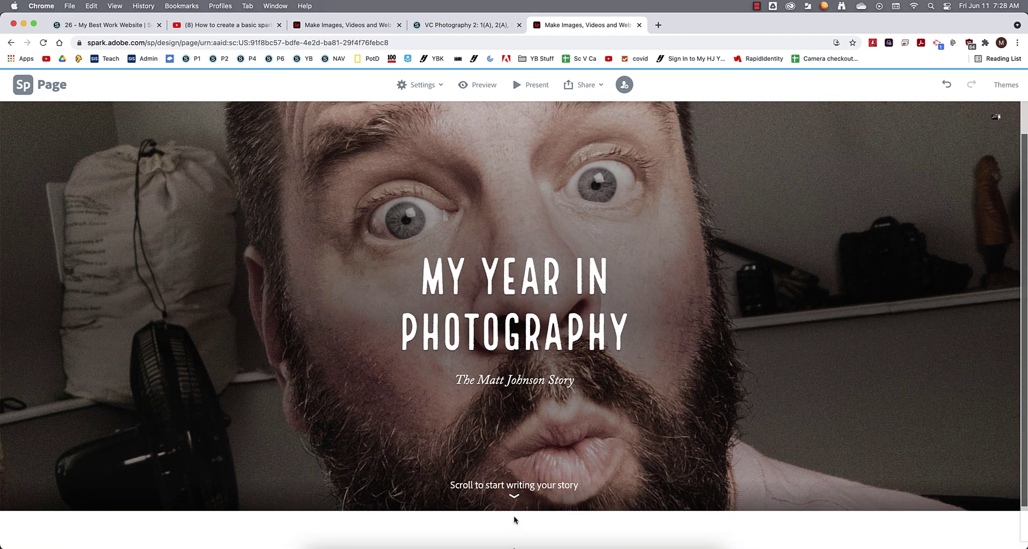
pyautogui.click(511, 513)
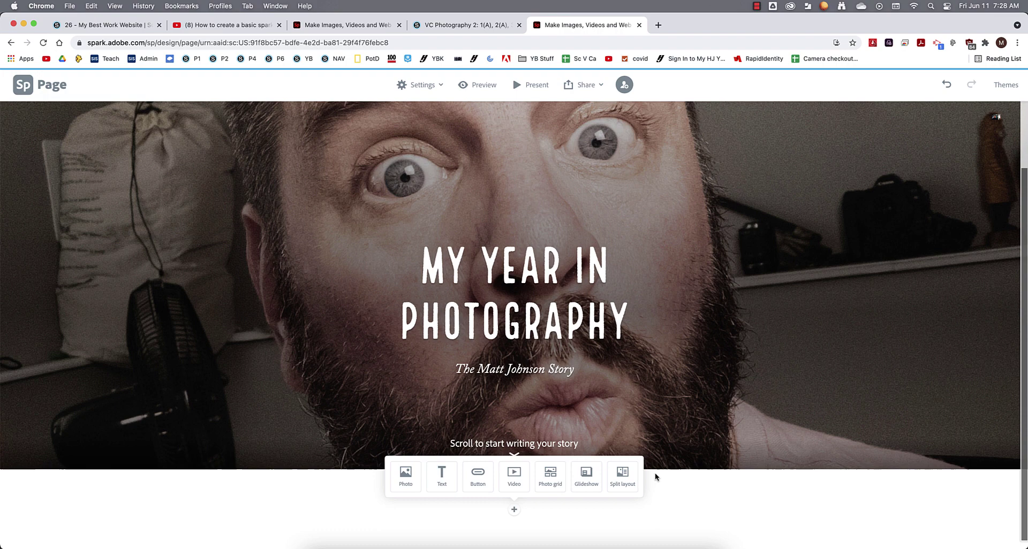
# Step: Open the '26 - My Best Work Website' assignment in Schoology
pyautogui.click(462, 25)
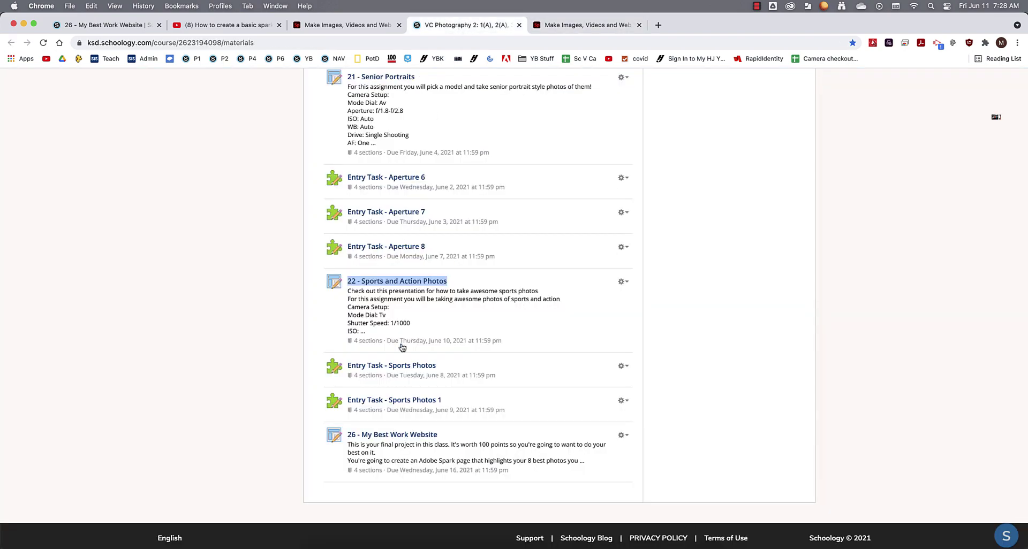
pyautogui.click(392, 434)
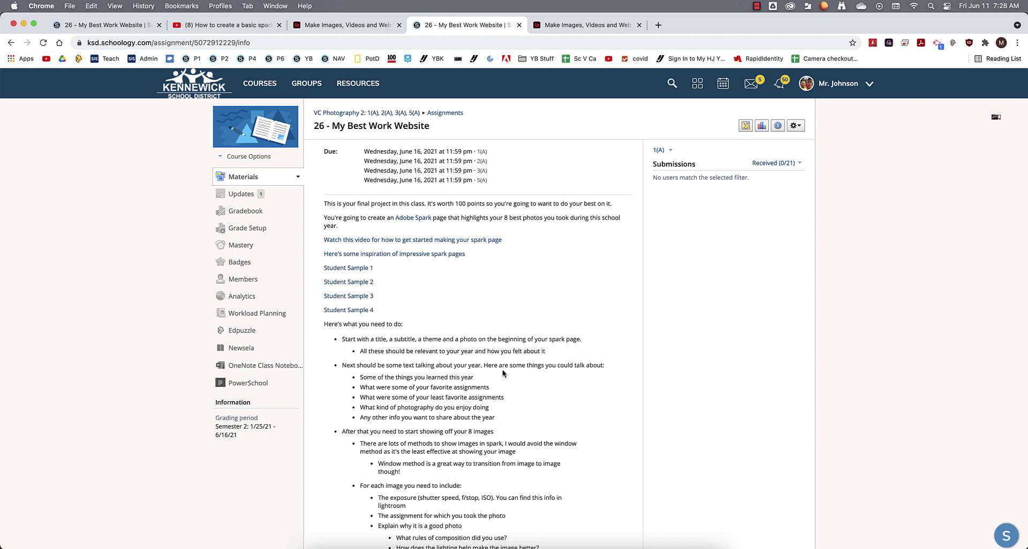
# Step: Add a text block reading 'HInestly this year was crap' below the cover photo, then review the assignment
pyautogui.click(572, 23)
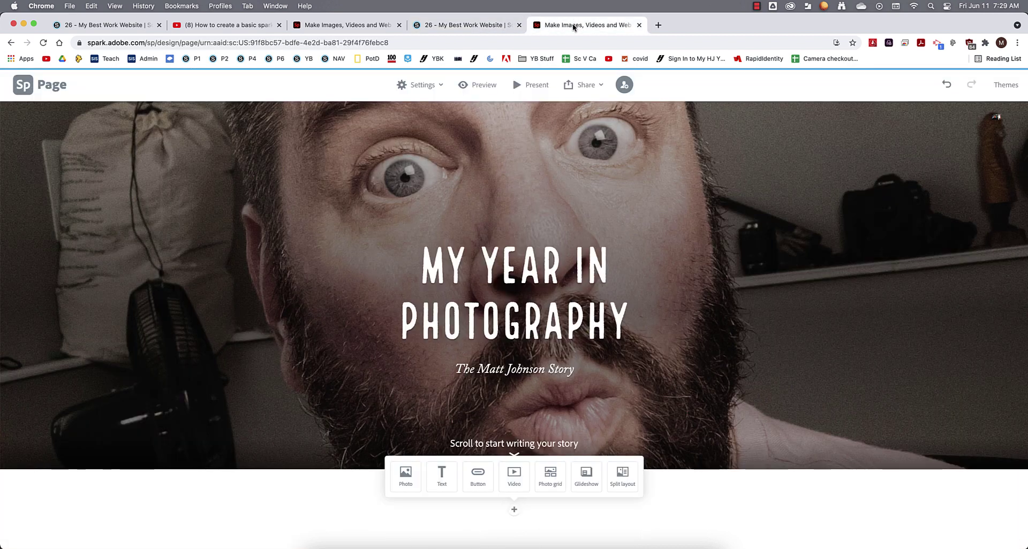
pyautogui.click(445, 480)
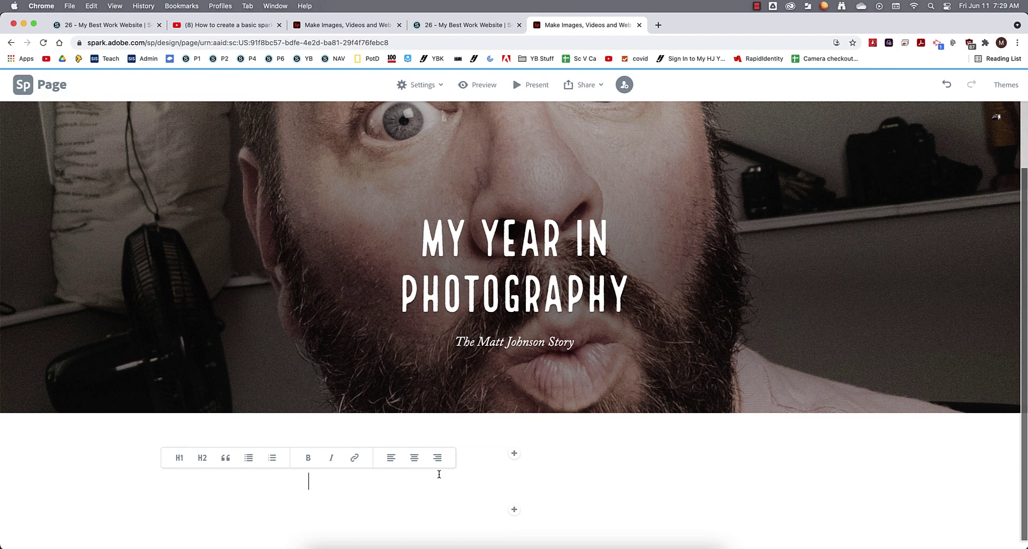
pyautogui.write('HIn')
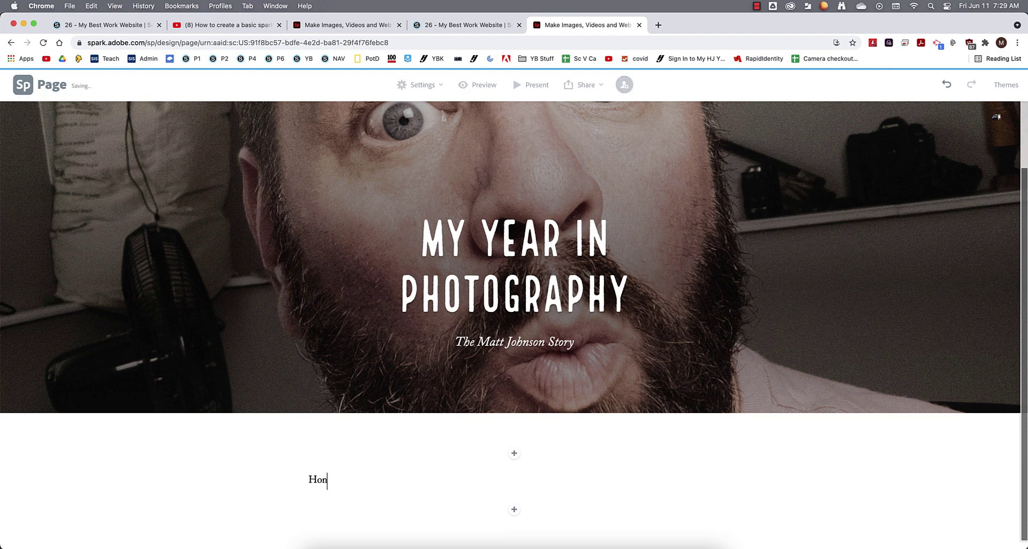
pyautogui.write('estly this year was crap')
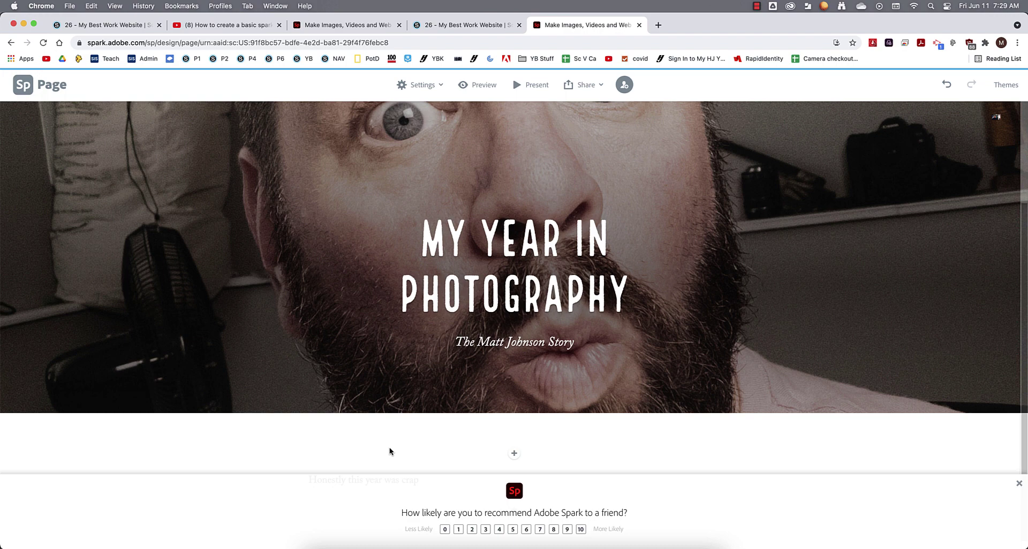
pyautogui.click(1018, 483)
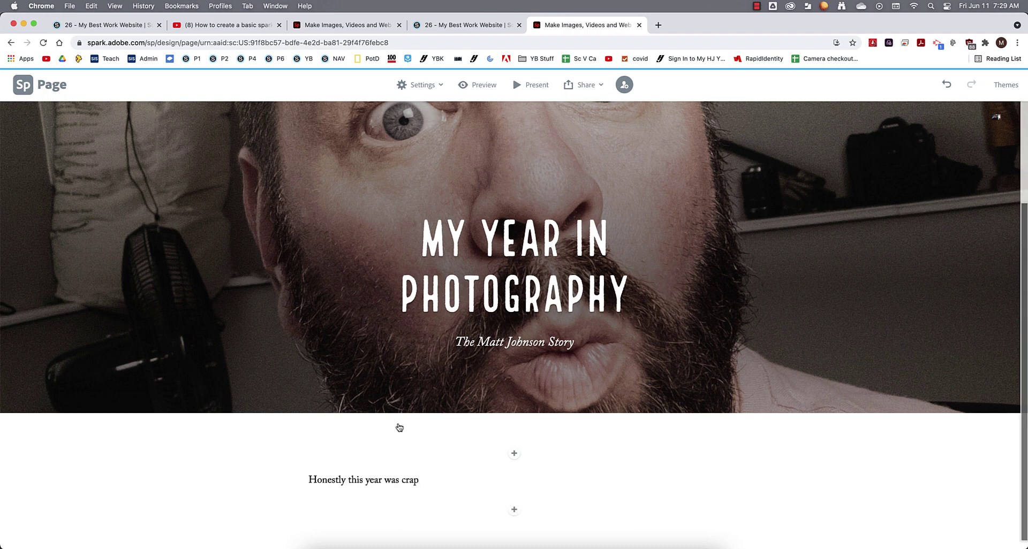
pyautogui.click(463, 24)
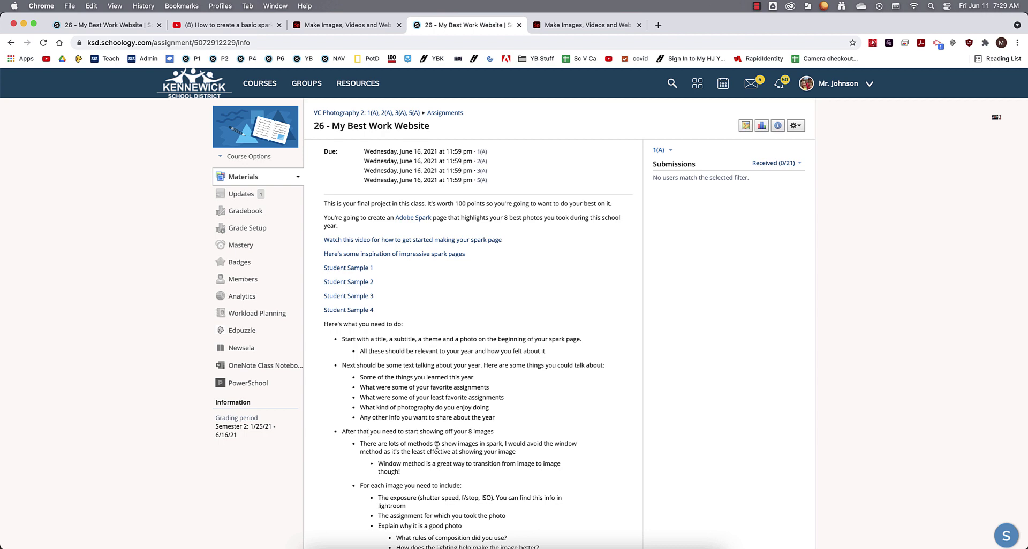
# Step: Import the sepia clouds-and-mountains photo from the Lightroom Before/After album below the text
pyautogui.click(564, 26)
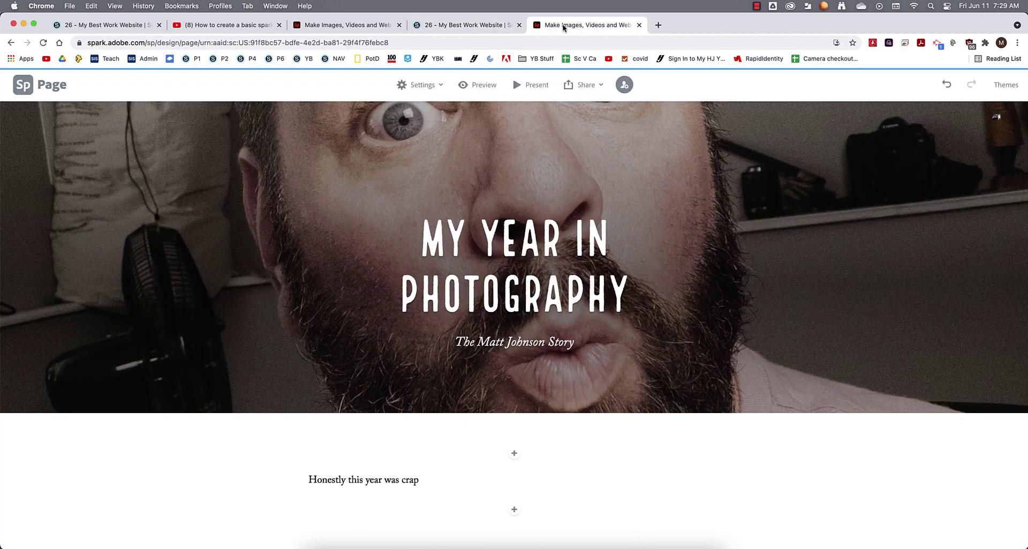
pyautogui.click(514, 512)
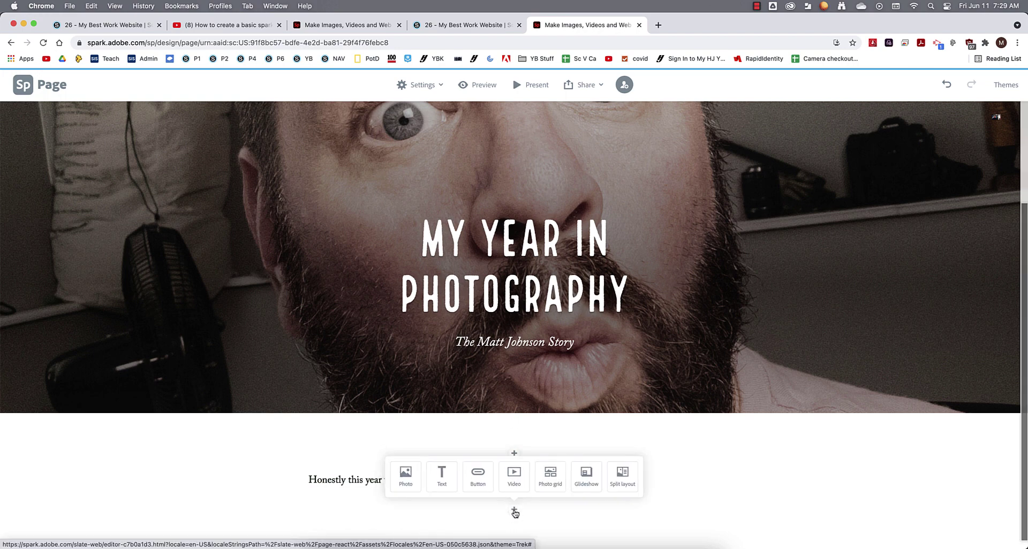
pyautogui.click(407, 482)
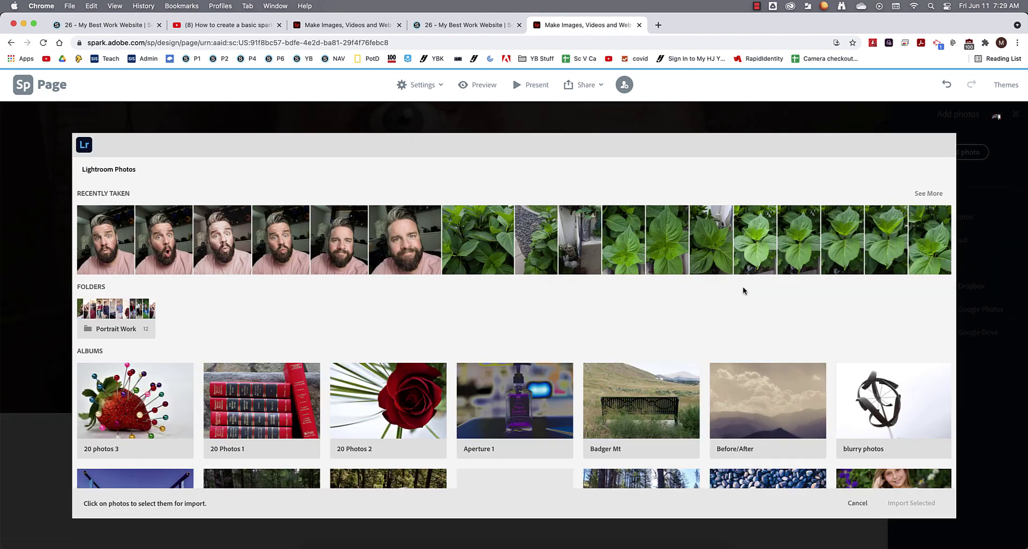
pyautogui.scroll(-1, 743, 289)
pyautogui.click(772, 348)
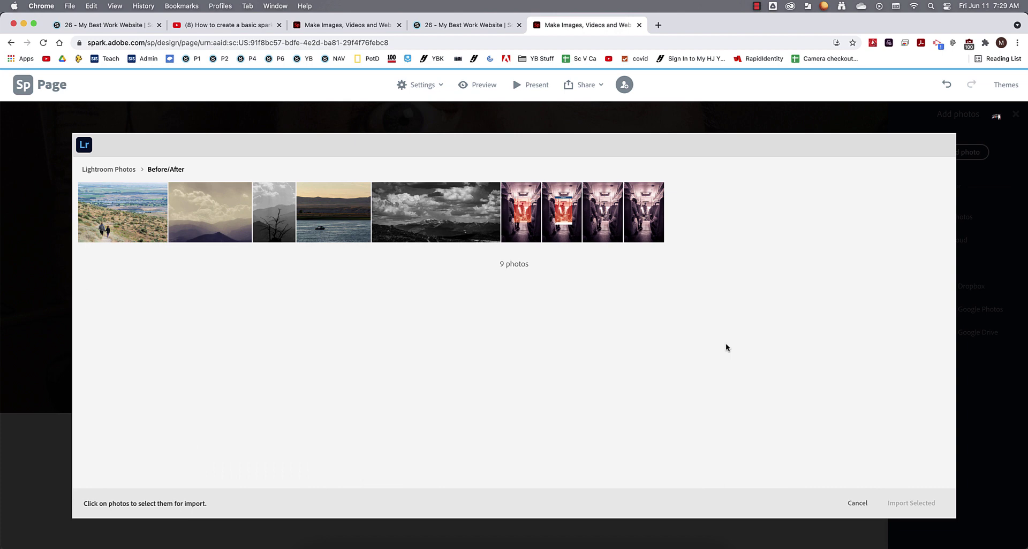
pyautogui.click(213, 237)
pyautogui.click(913, 505)
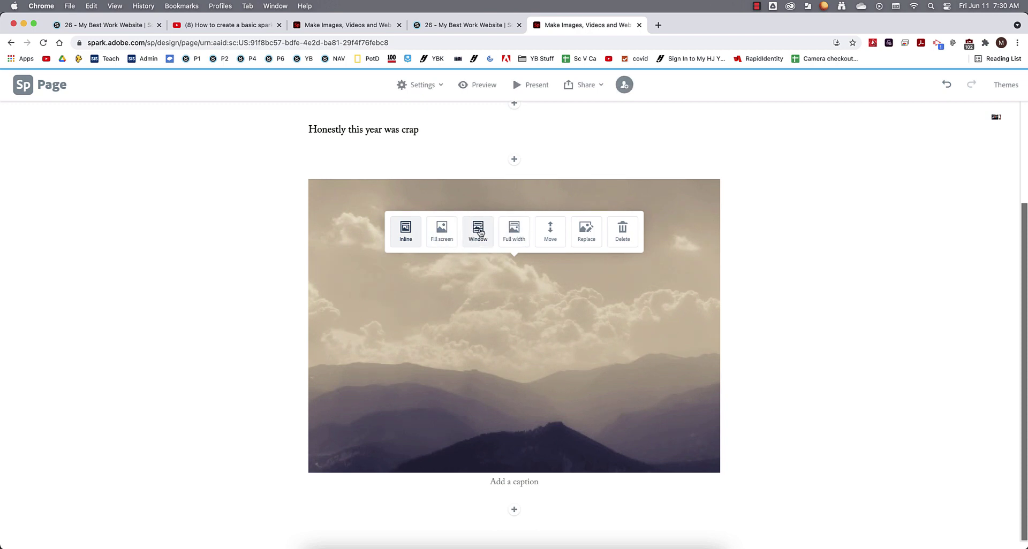
# Step: Set the mountain photo to Fill screen and switch to Lightroom
pyautogui.click(441, 237)
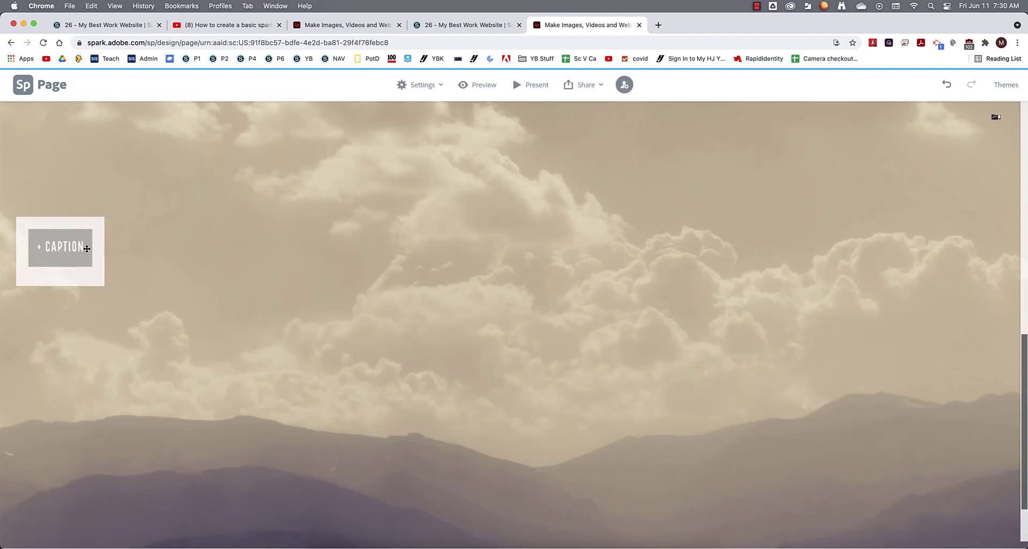
pyautogui.scroll(-3, 363, 273)
pyautogui.scroll(5, 362, 273)
pyautogui.scroll(-5, 366, 269)
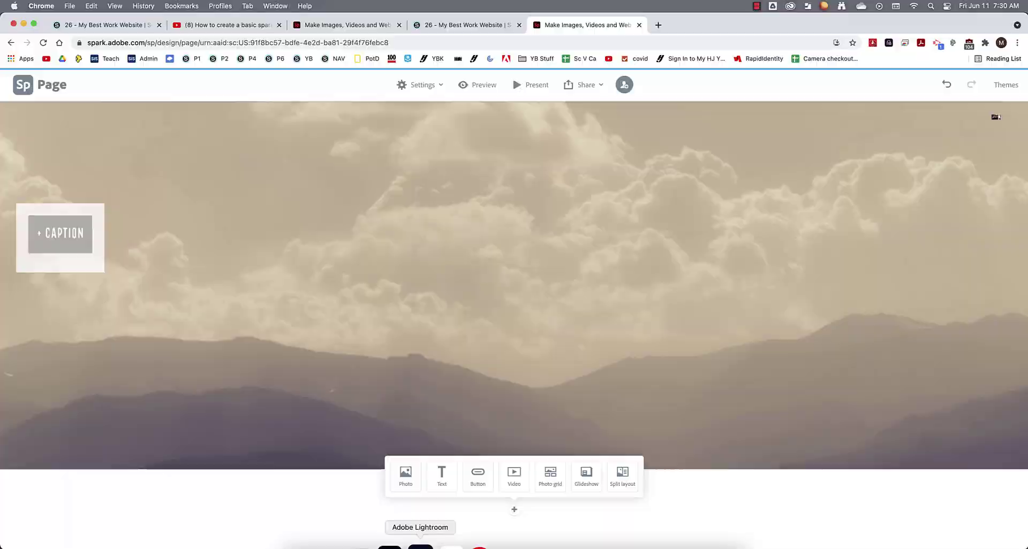
pyautogui.click(420, 546)
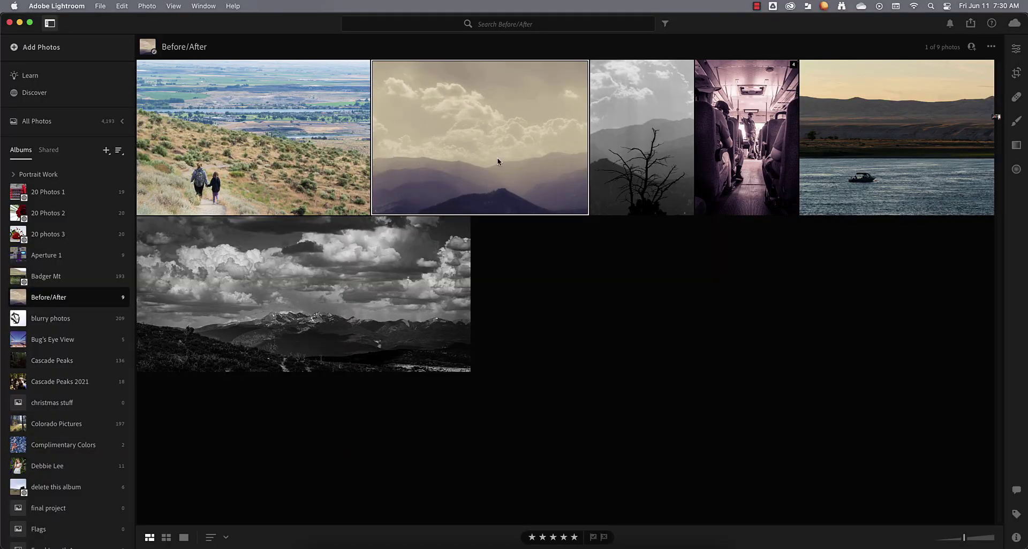
# Step: Check the mountain photo's exposure info (1/4000 sec, f/4.0, ISO 100) and return to Chrome
pyautogui.click(1015, 539)
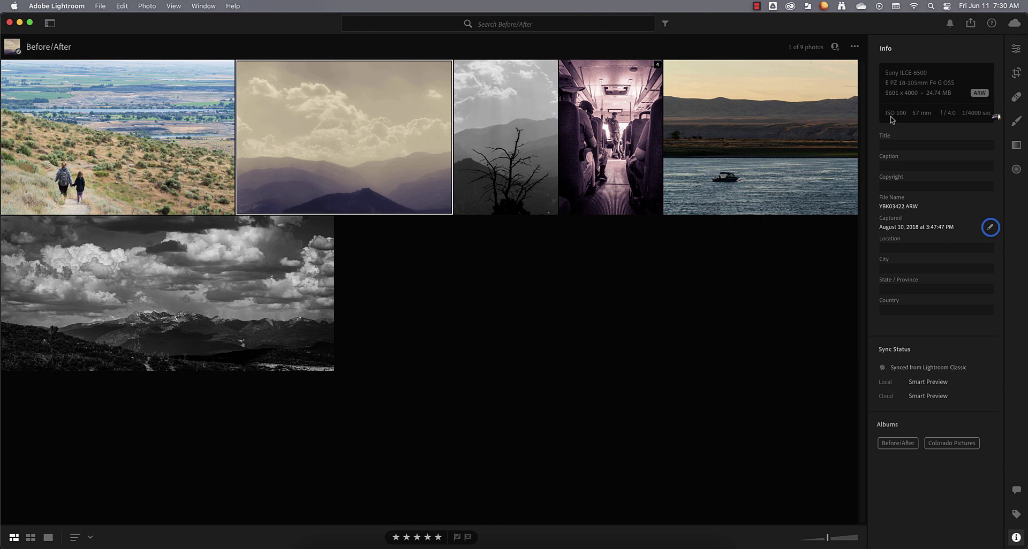
pyautogui.moveTo(338, 546)
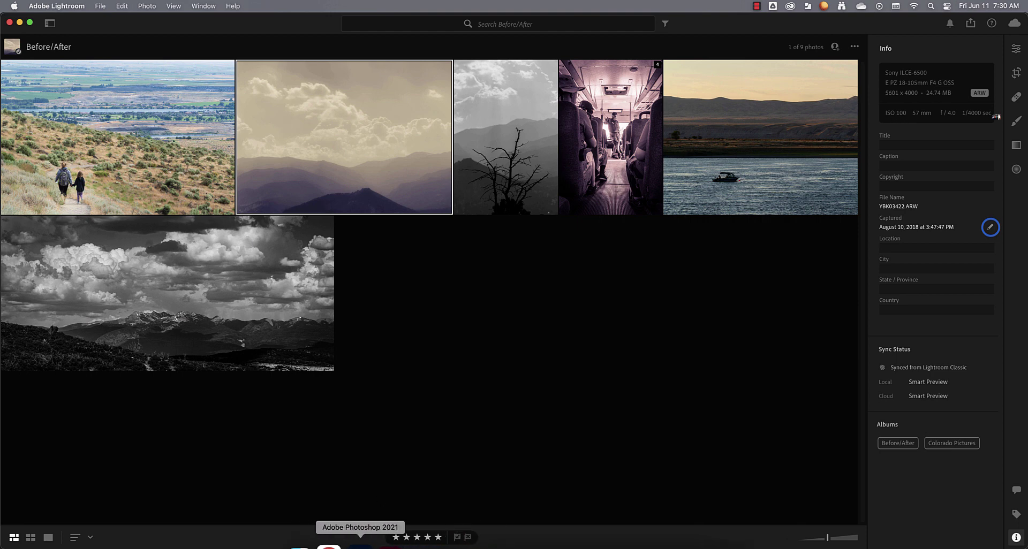
pyautogui.click(330, 545)
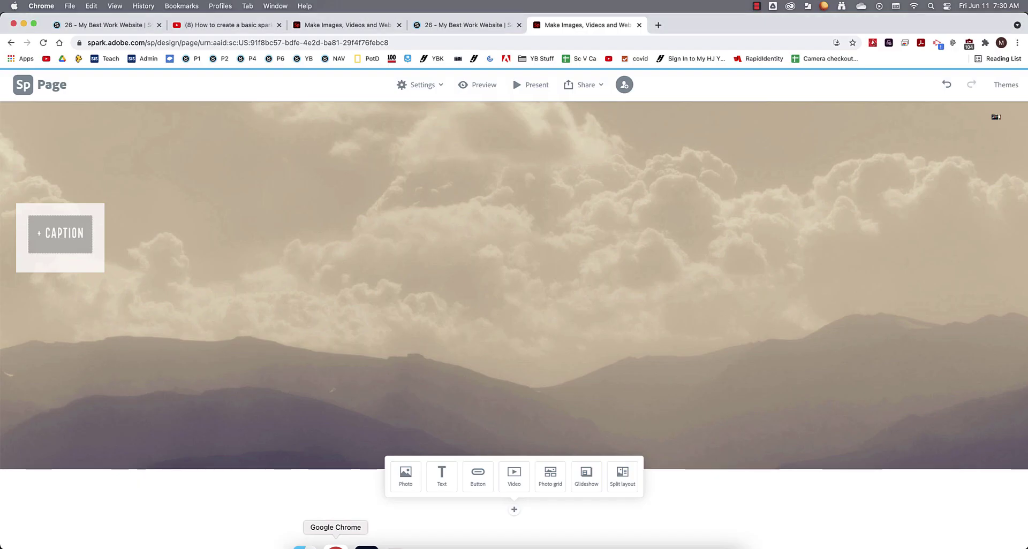
# Step: Caption the mountain photo '1/4000 @ F/4 @ 400' and add a text block below it
pyautogui.click(59, 230)
pyautogui.write('1/4000 @')
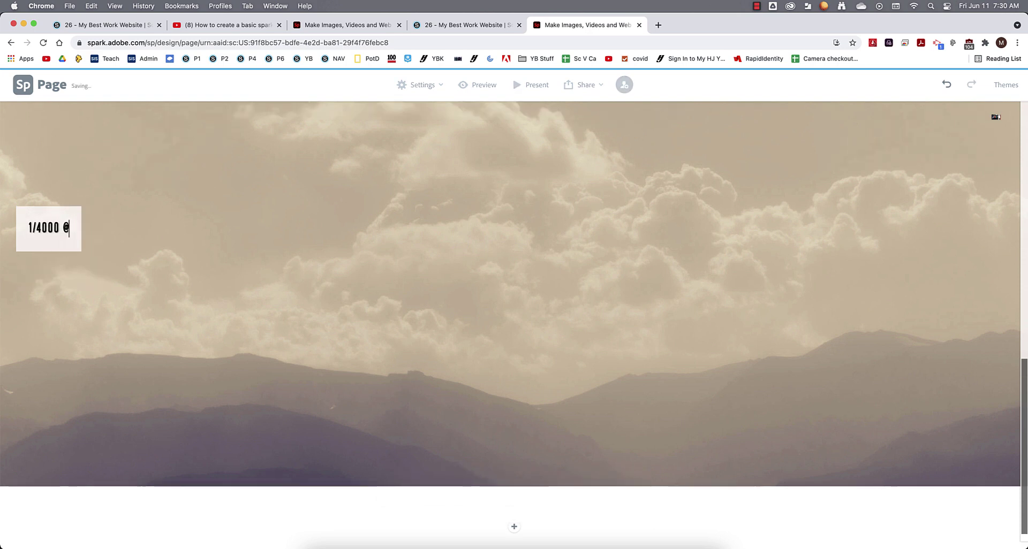
pyautogui.write(' F/4 @ ')
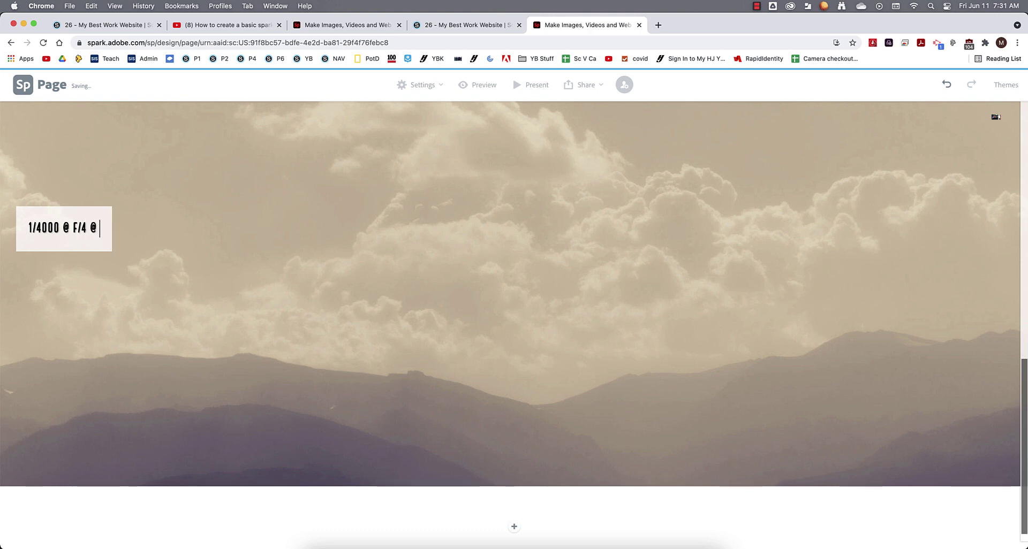
pyautogui.write('400')
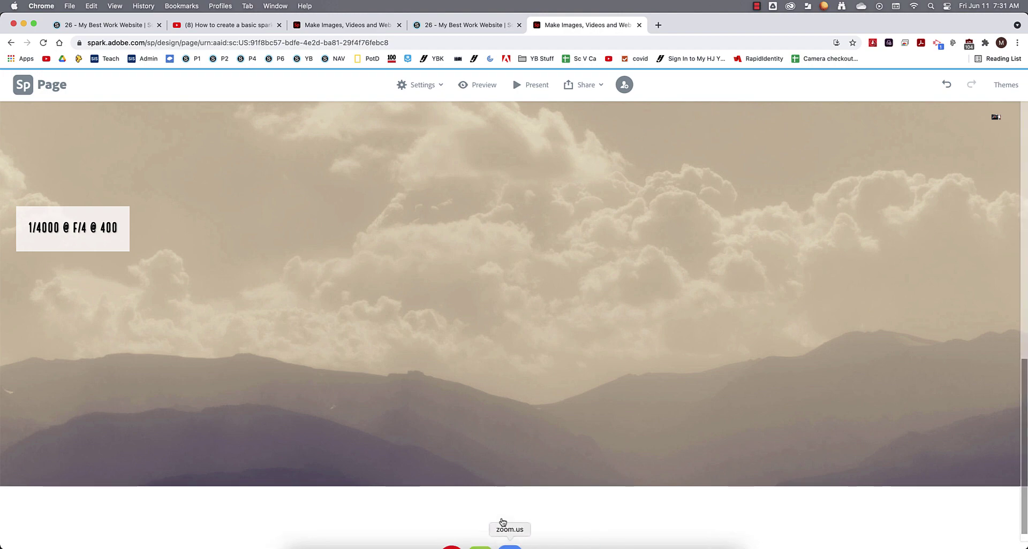
pyautogui.click(514, 530)
pyautogui.click(445, 491)
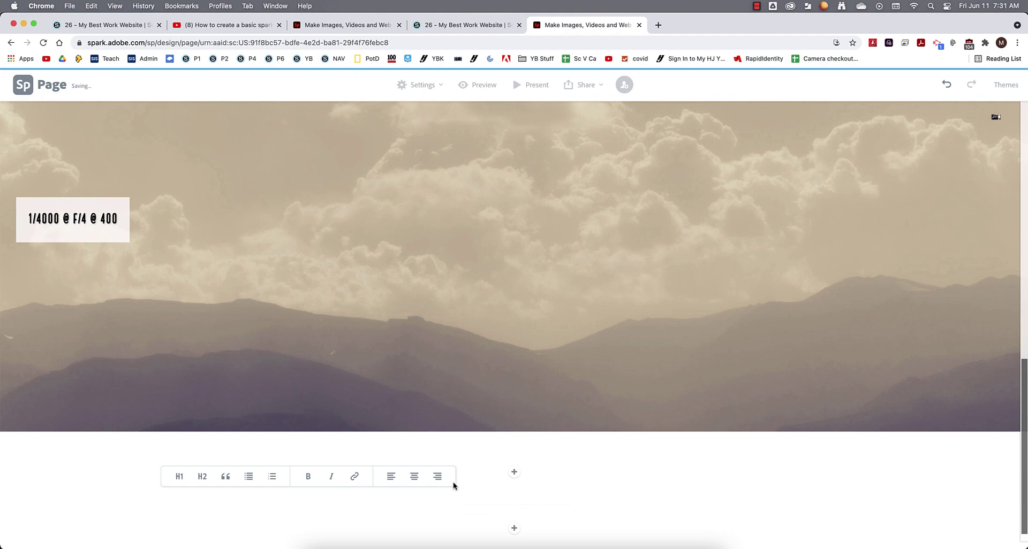
pyautogui.click(475, 25)
pyautogui.scroll(-3, 374, 452)
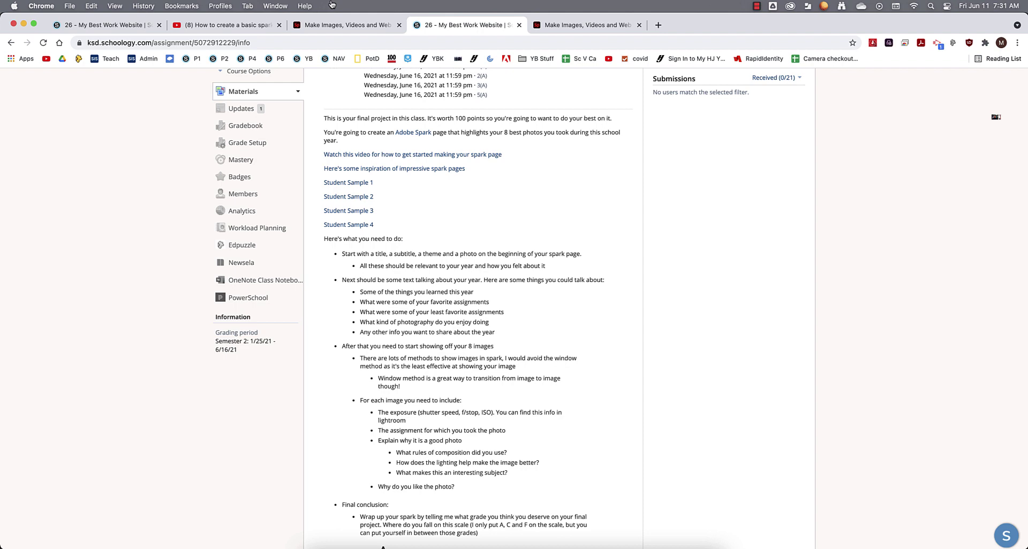
pyautogui.click(572, 27)
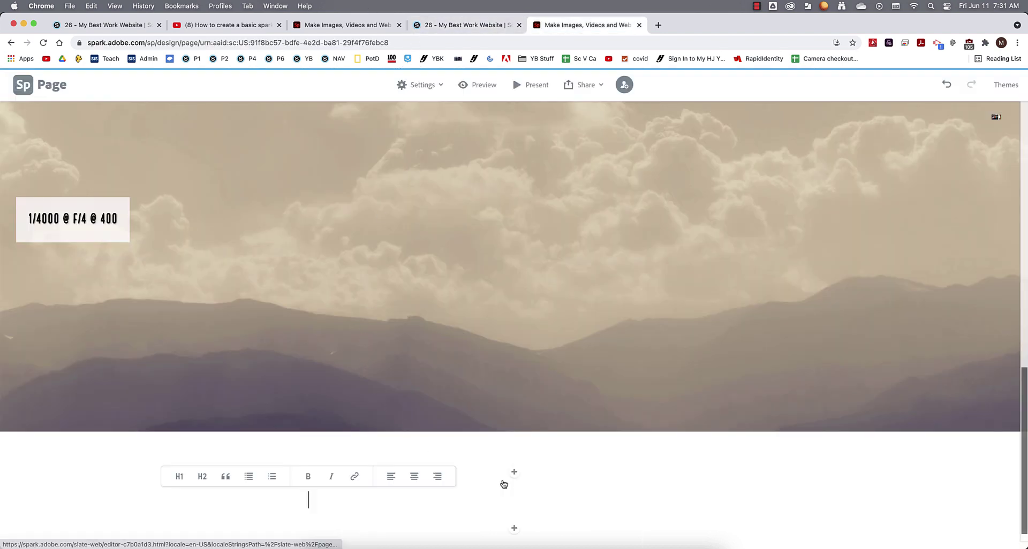
# Step: Scroll through the Spark page, then bring Lightroom's Before/After album to the front
pyautogui.scroll(5, 445, 414)
pyautogui.scroll(-5, 445, 414)
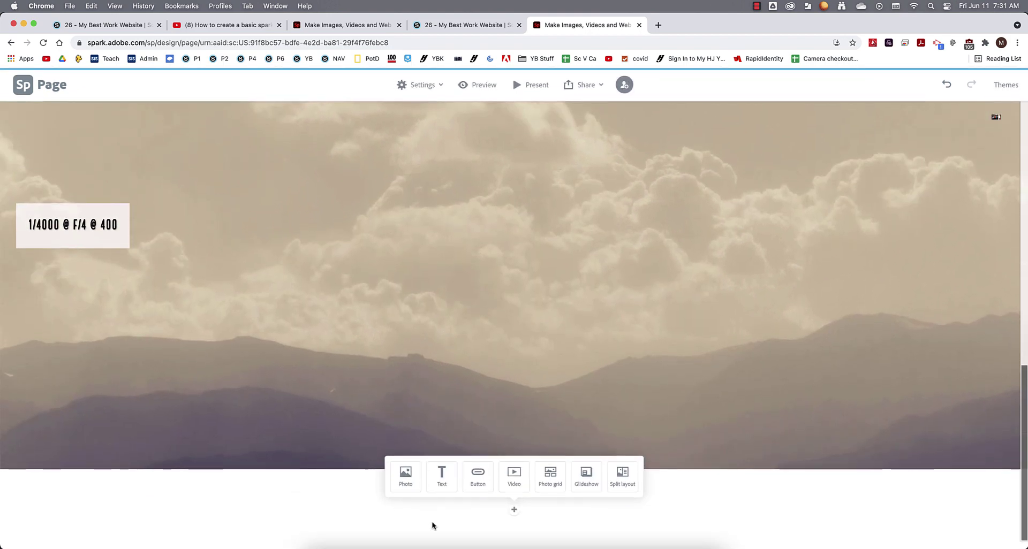
pyautogui.click(419, 546)
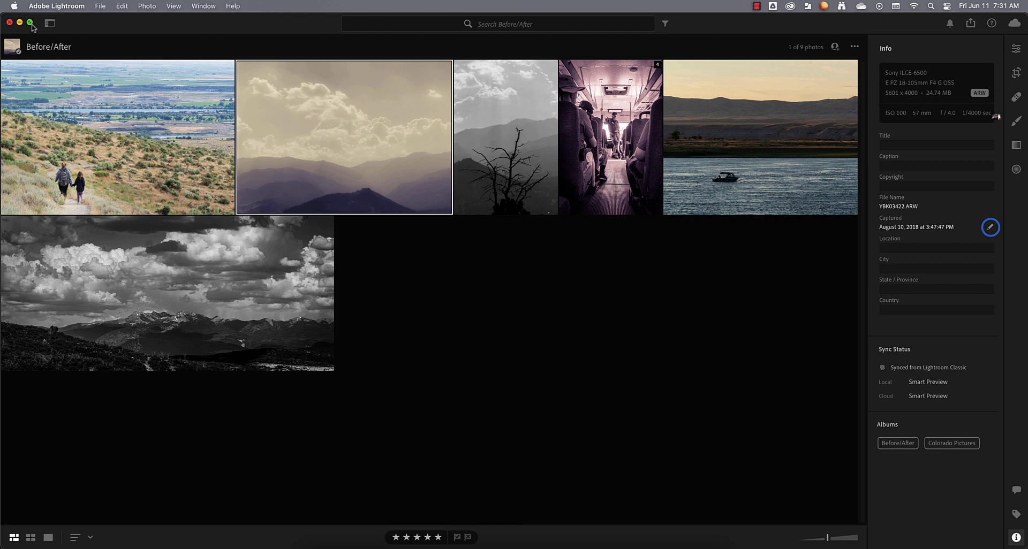
# Step: Create a Lightroom album called 'my final 8' holding the selected sepia mountain photo
pyautogui.click(50, 23)
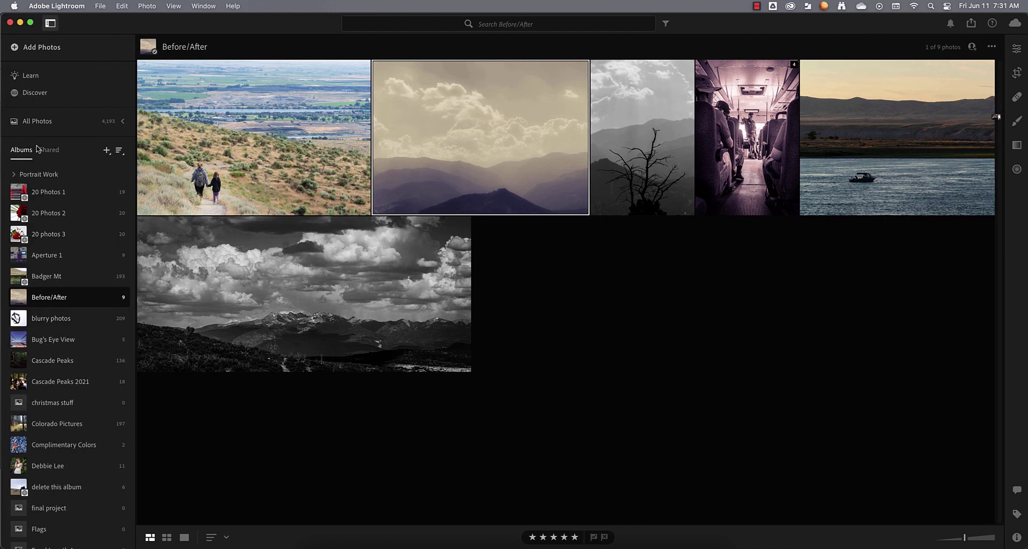
pyautogui.click(106, 151)
pyautogui.click(141, 170)
pyautogui.write('my final 8')
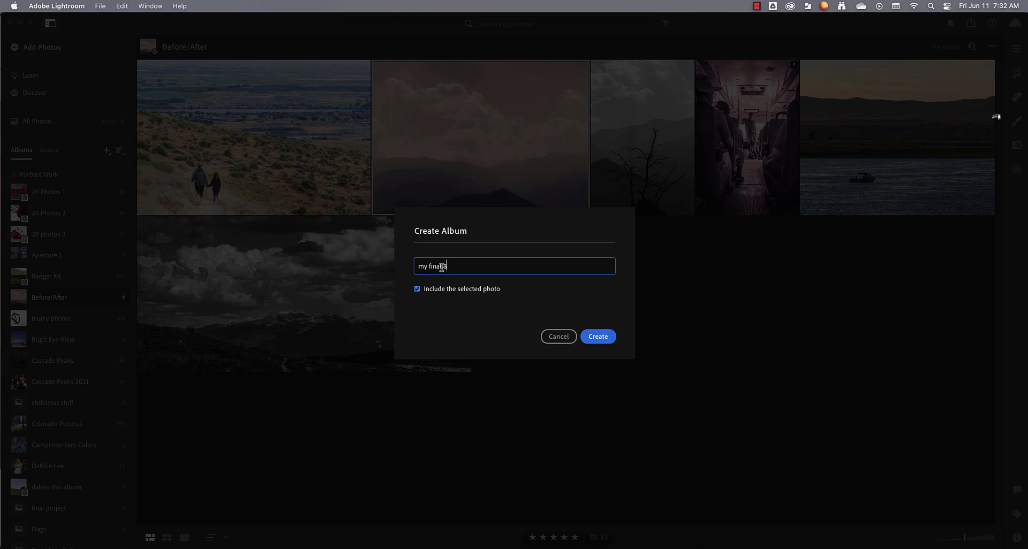
pyautogui.click(608, 340)
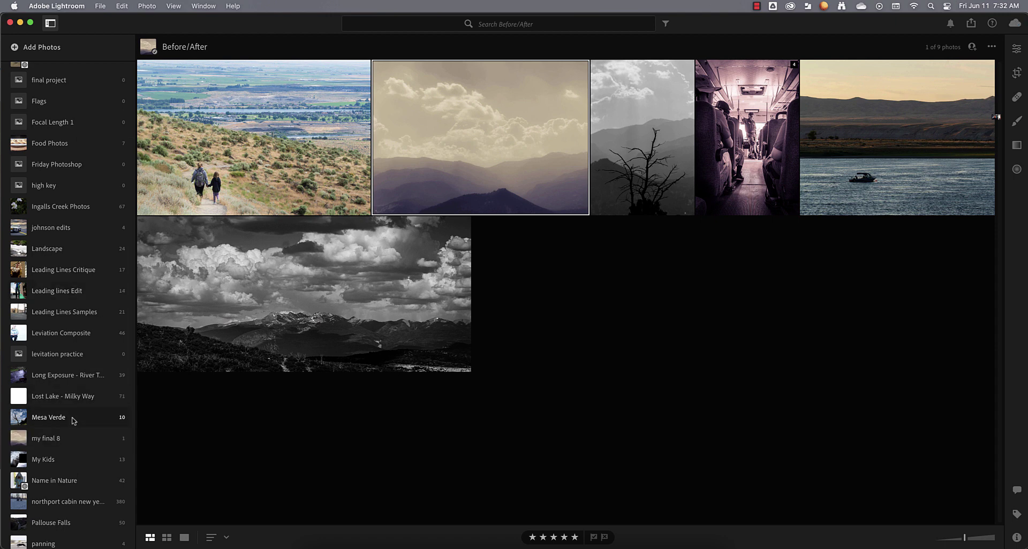
# Step: Add a rocky river photo from Landscape and a foggy sunset from northport cabin new years to my final 8
pyautogui.click(60, 441)
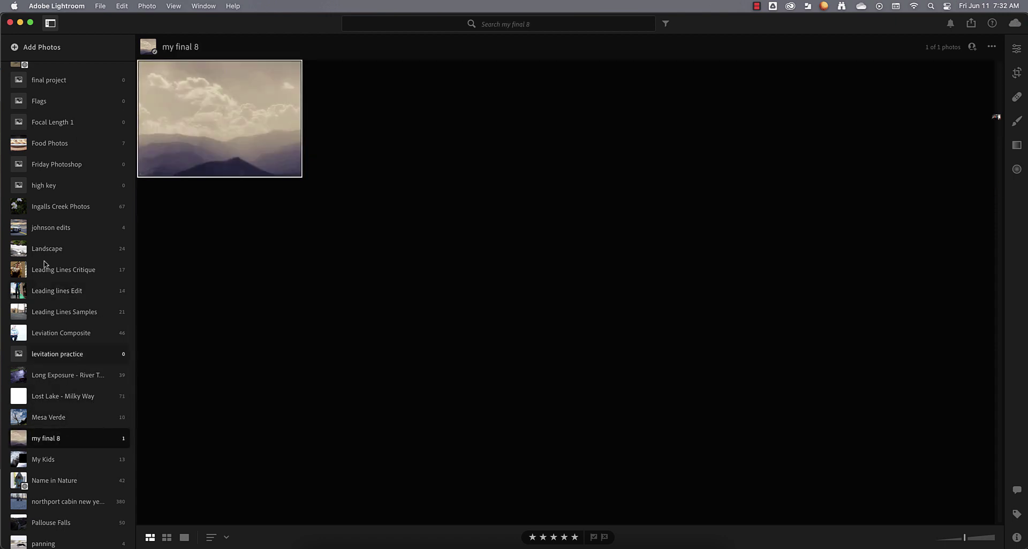
pyautogui.click(56, 249)
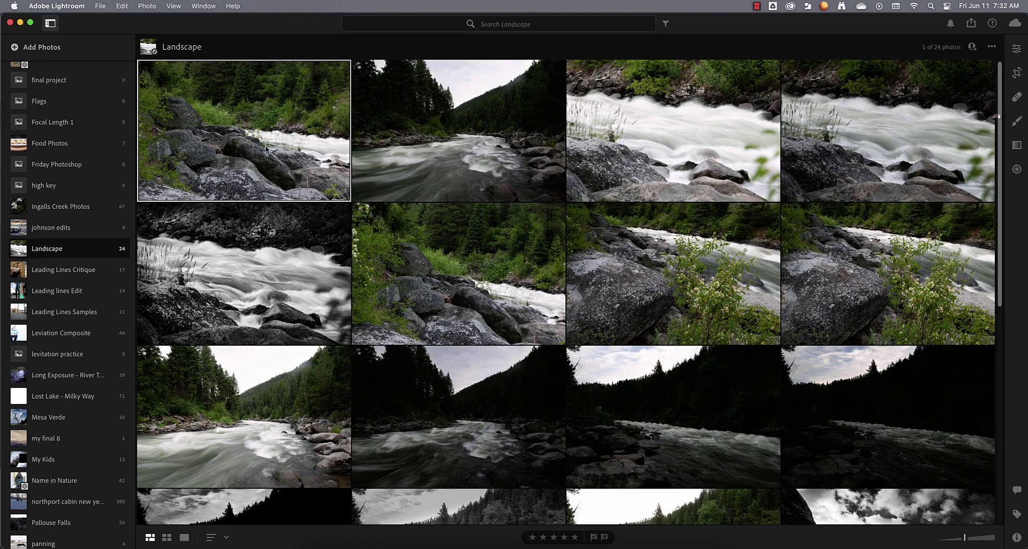
pyautogui.moveTo(268, 128); pyautogui.dragTo(44, 444)
pyautogui.click(70, 503)
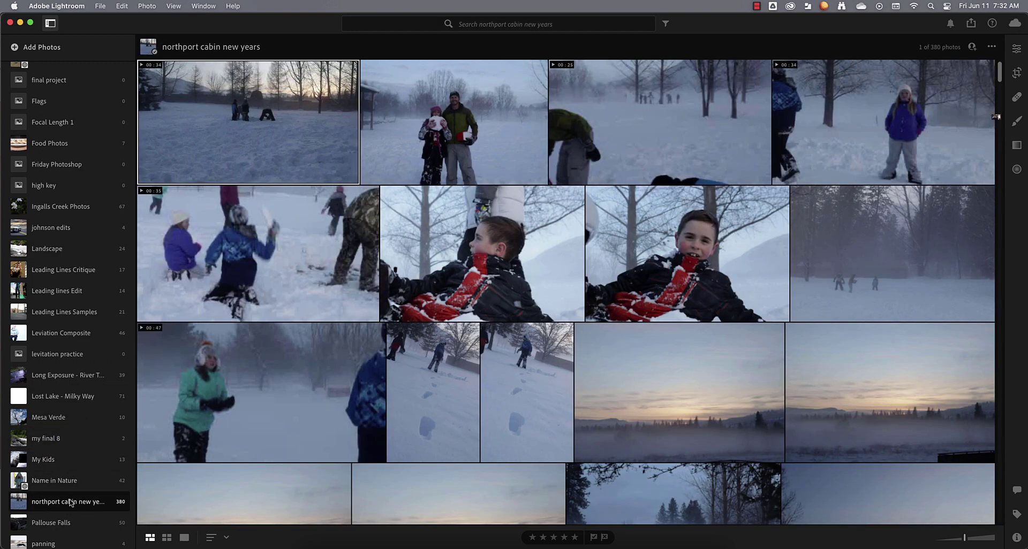
pyautogui.scroll(-3, 324, 175)
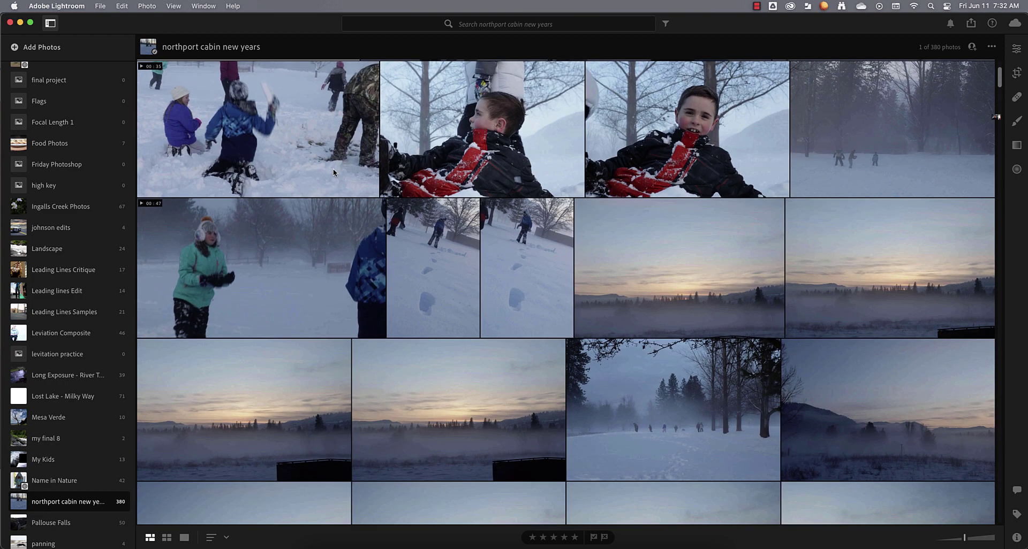
pyautogui.scroll(-5, 333, 169)
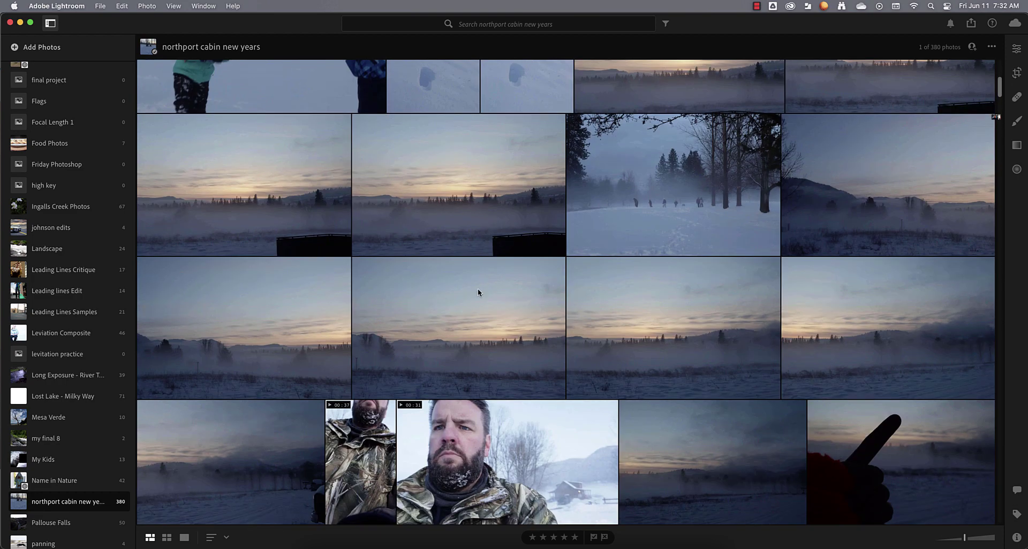
pyautogui.moveTo(474, 305); pyautogui.dragTo(59, 440)
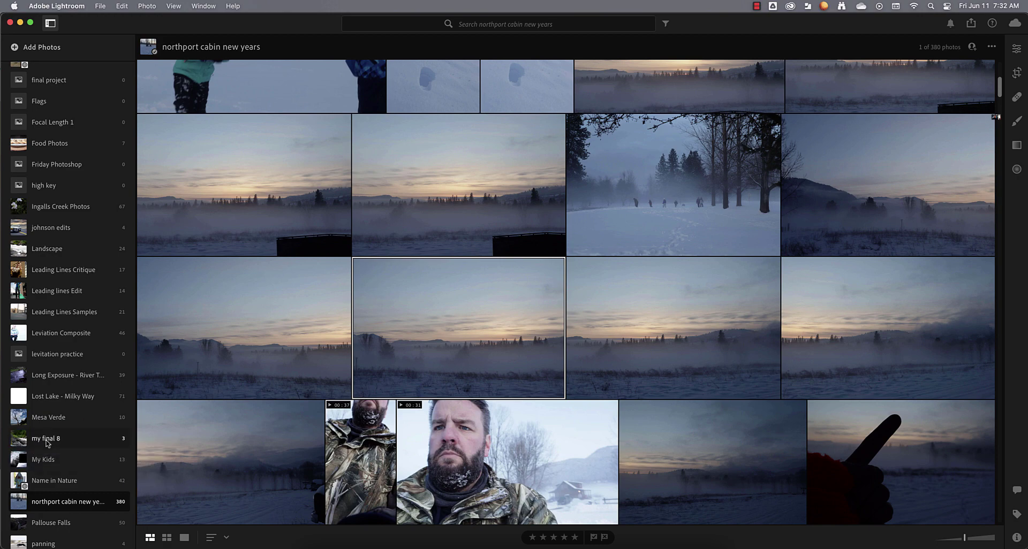
# Step: Review my final 8 and a photo's exposure details, then return to the Spark page in Chrome
pyautogui.click(47, 439)
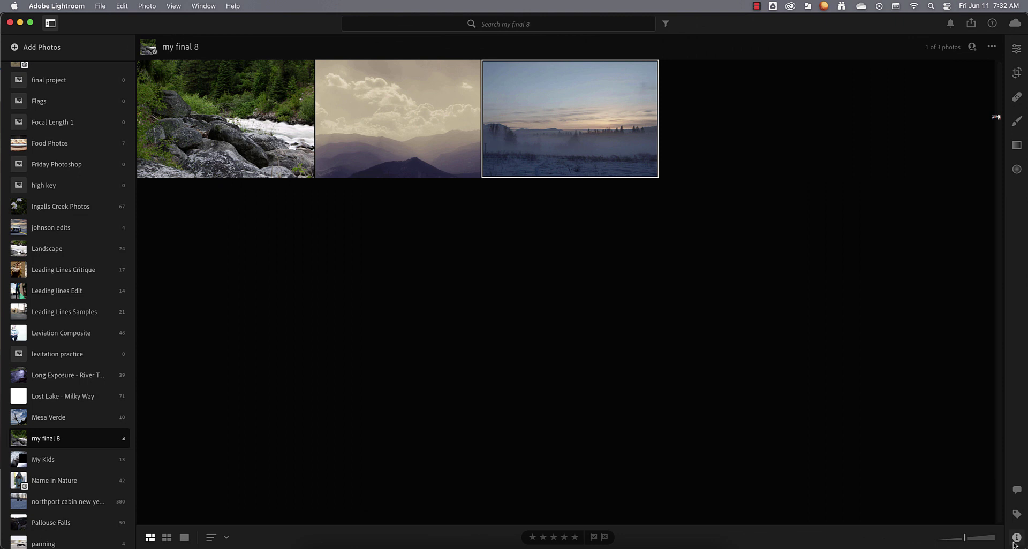
pyautogui.click(1016, 538)
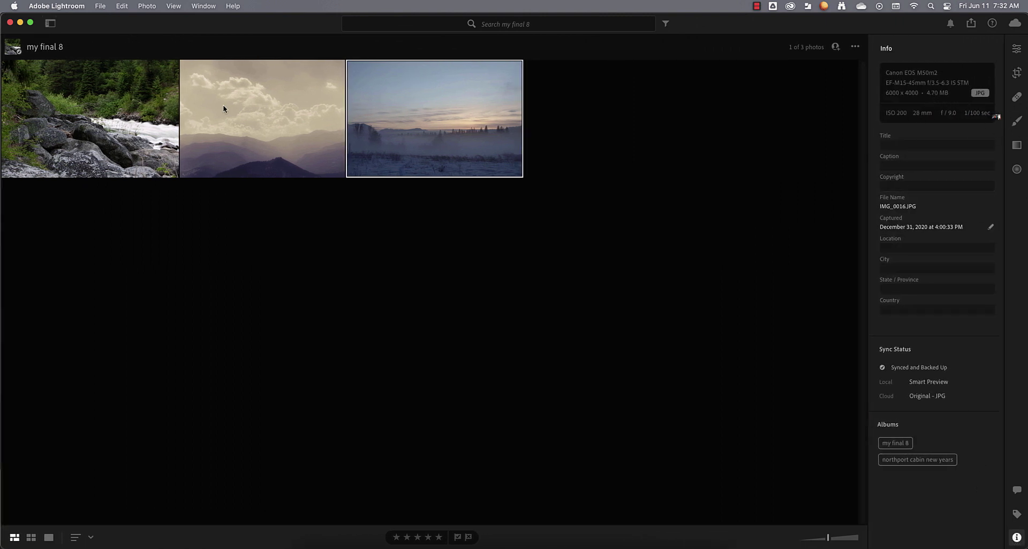
pyautogui.click(332, 542)
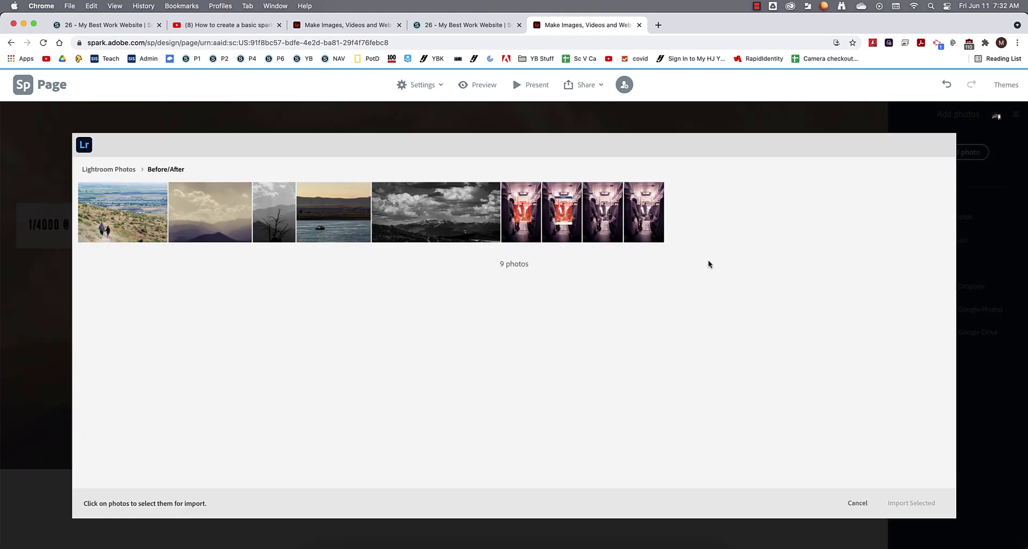
# Step: In Spark's Lightroom picker, open the my final 8 album to see its three photos
pyautogui.click(117, 169)
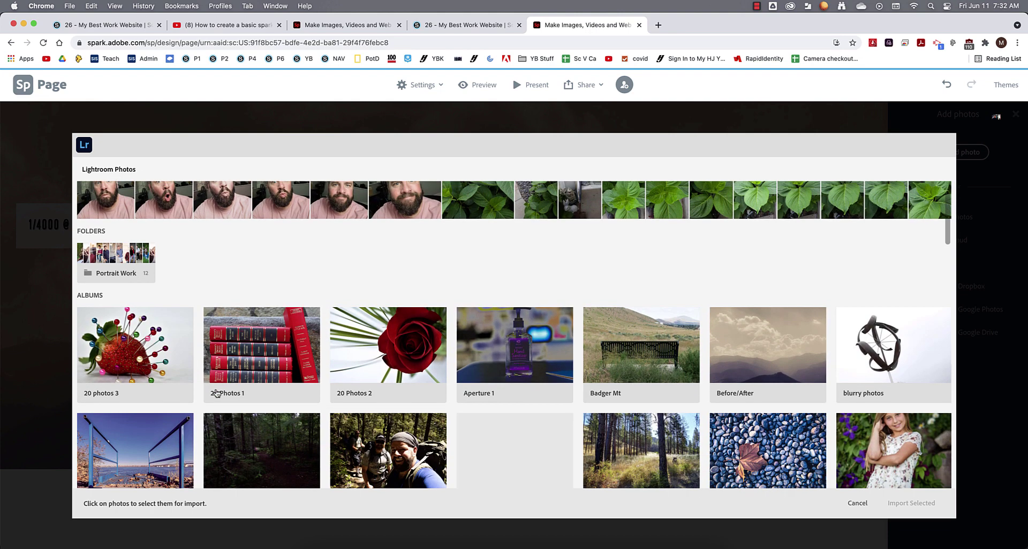
pyautogui.scroll(-20, 217, 394)
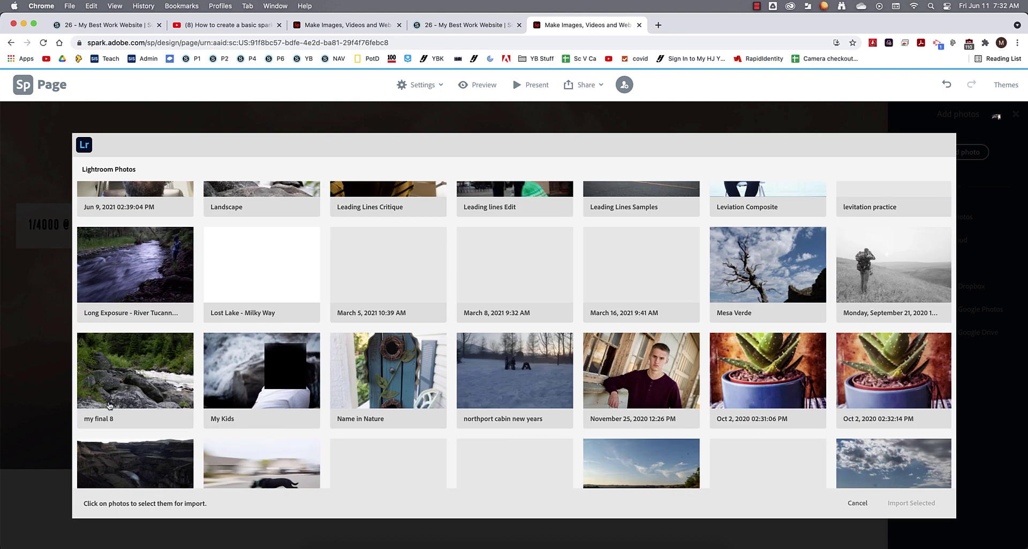
pyautogui.click(127, 392)
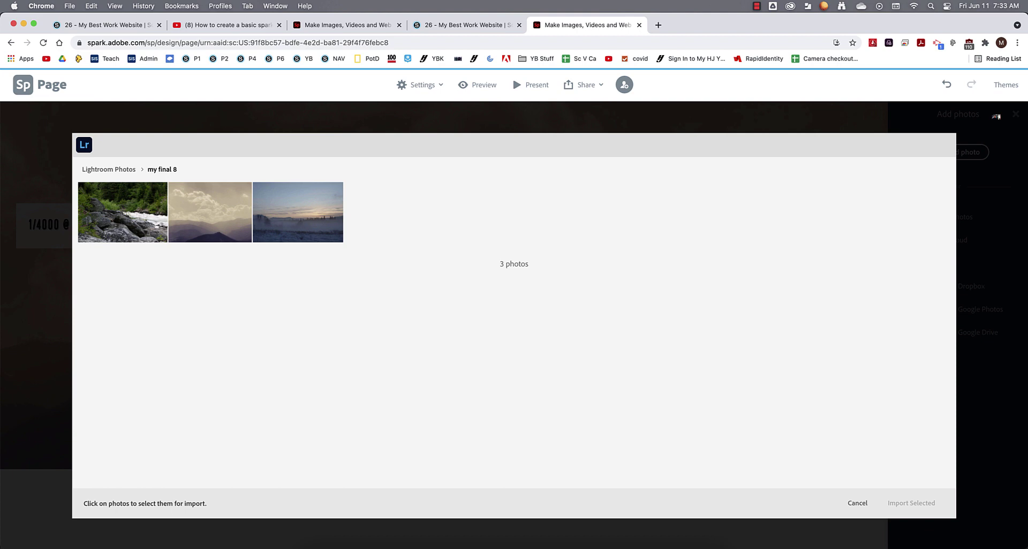
# Step: Cancel the photo picker without importing and go back to the Schoology assignment page
pyautogui.click(856, 503)
pyautogui.click(442, 26)
pyautogui.scroll(-3, 368, 433)
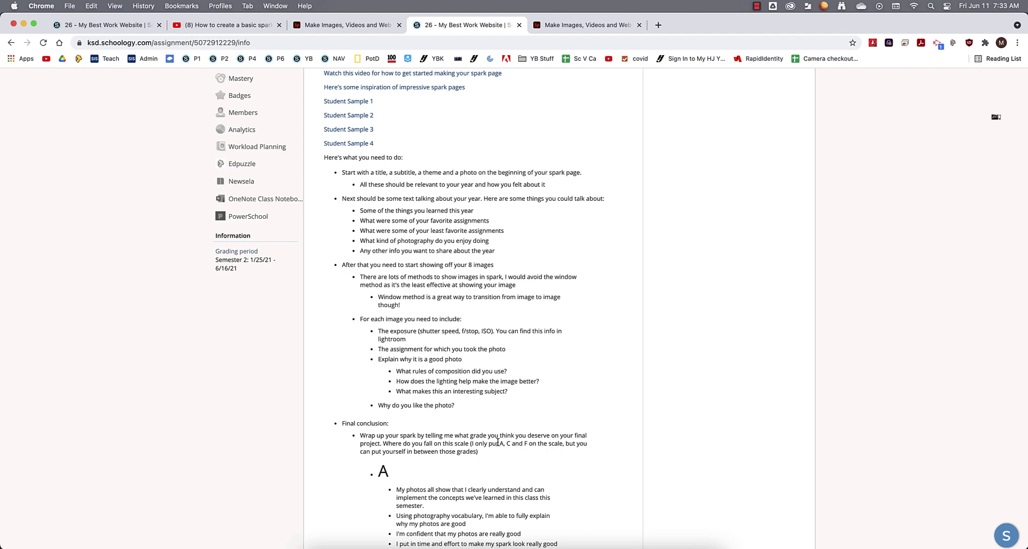
# Step: Read through the assignment's A, C and F grading criteria, then return to the Spark editor
pyautogui.scroll(-8, 466, 473)
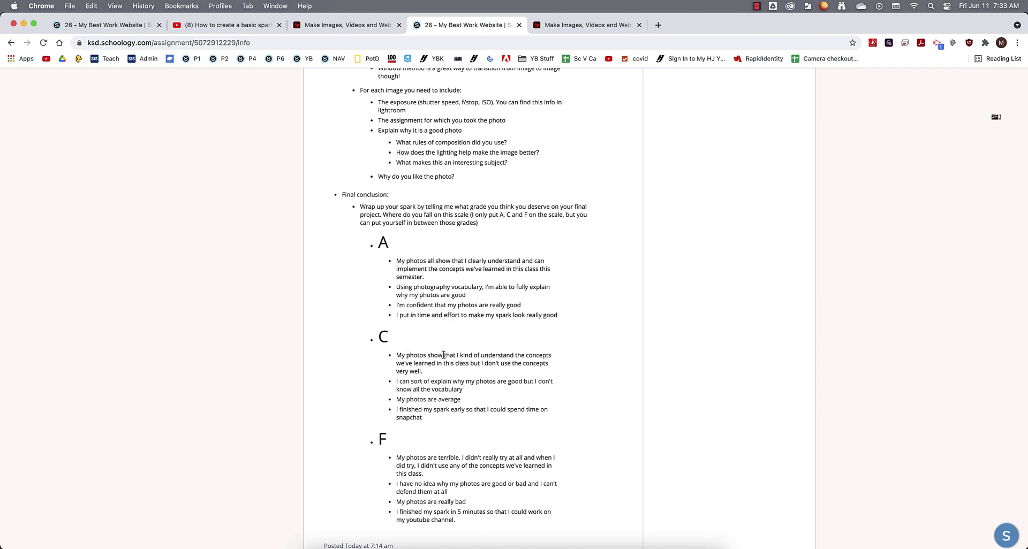
pyautogui.scroll(13, 443, 355)
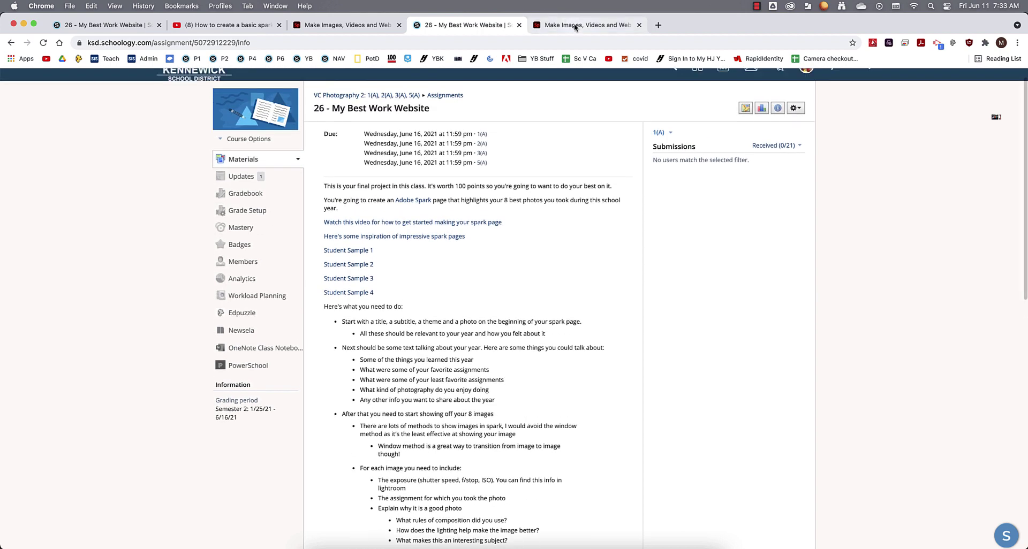
pyautogui.click(573, 24)
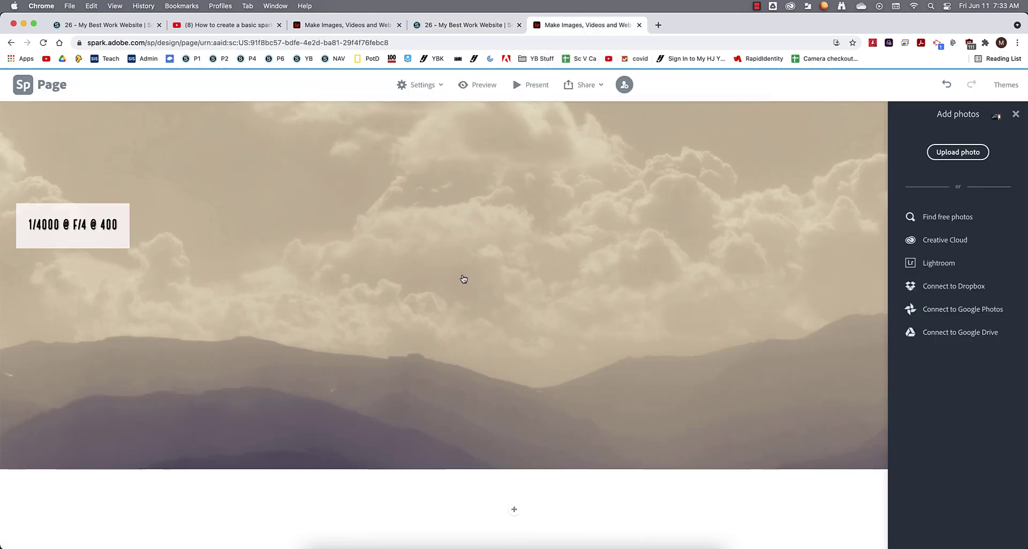